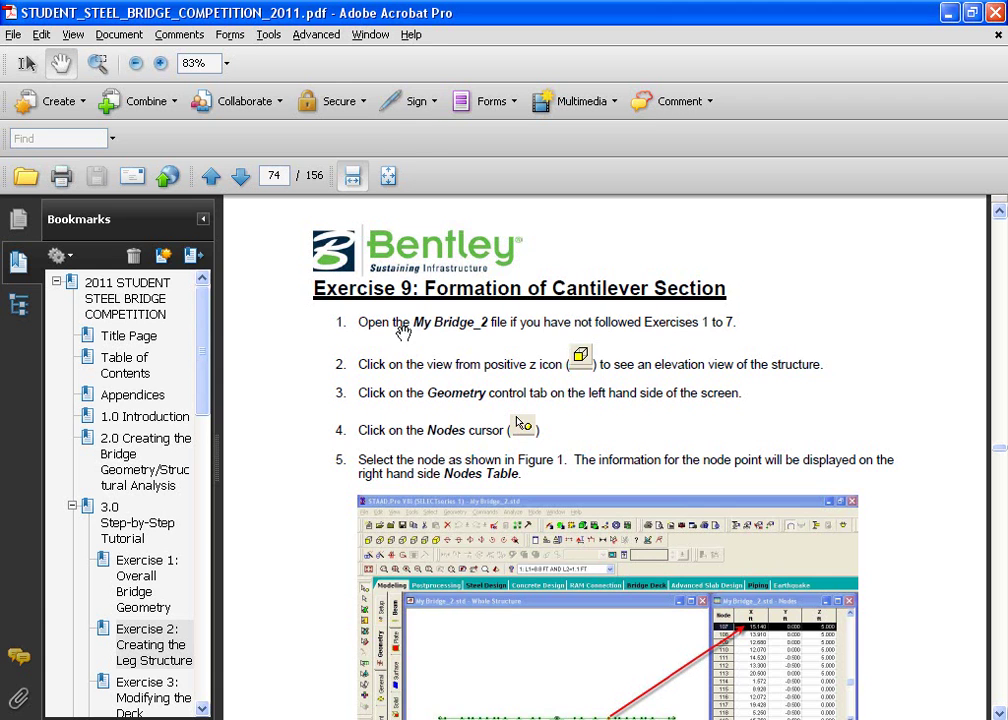
Step: Restore the Exercise 9 Acrobat window, move it aside, and bring the KH-BRIDGE model forward
double_click(419, 22)
mouse_move(423, 25)
left_mouse_down()
mouse_move(350, 27)
mouse_move(1005, 95)
left_mouse_up()
left_click(630, 565)
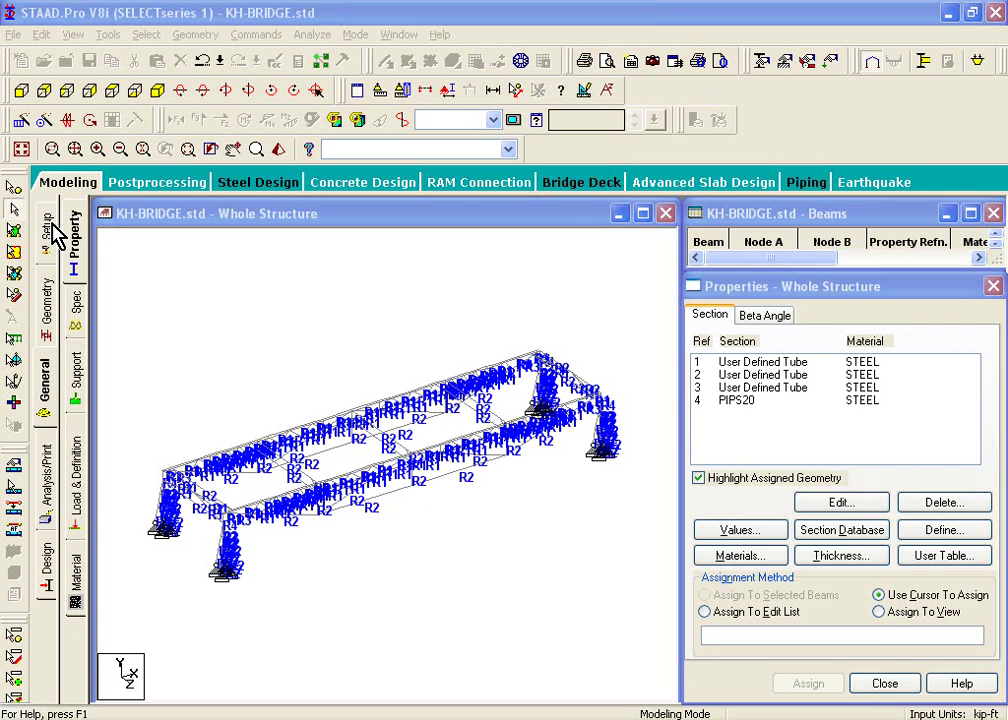
Step: Show the bridge in front elevation on the Geometry page and pick node 107 on the top chord
left_click(46, 308)
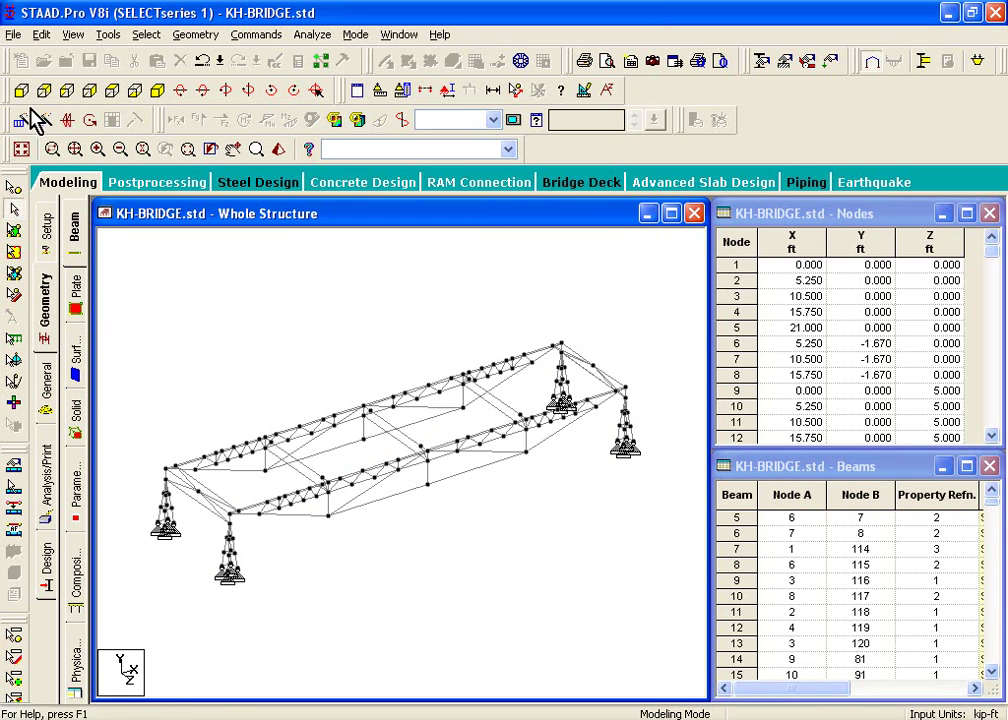
left_click(21, 92)
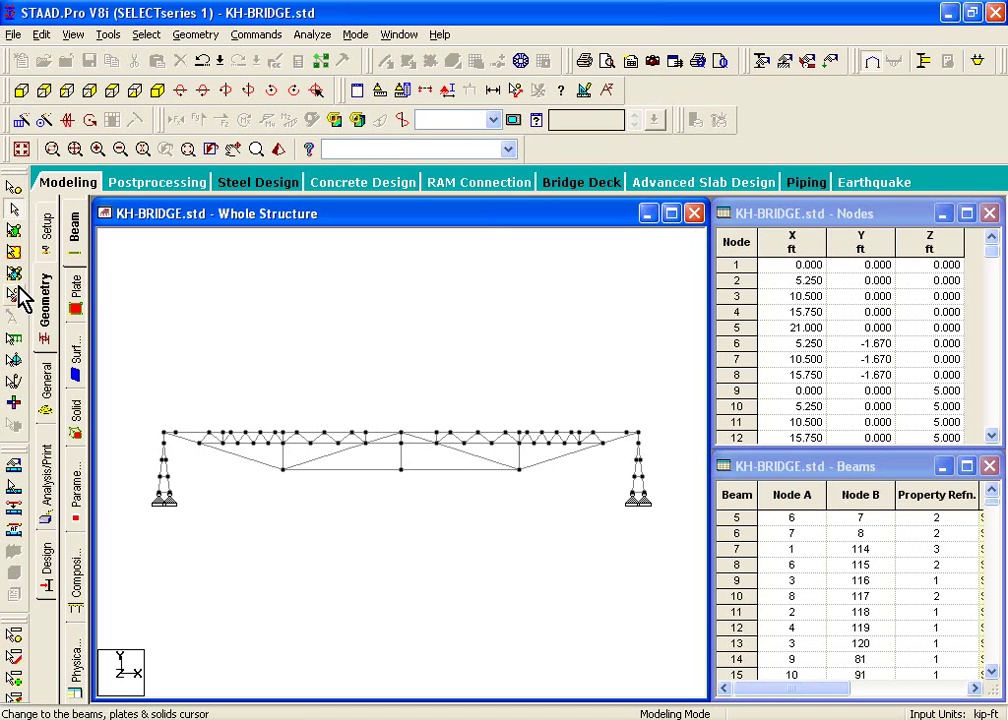
left_click(13, 198)
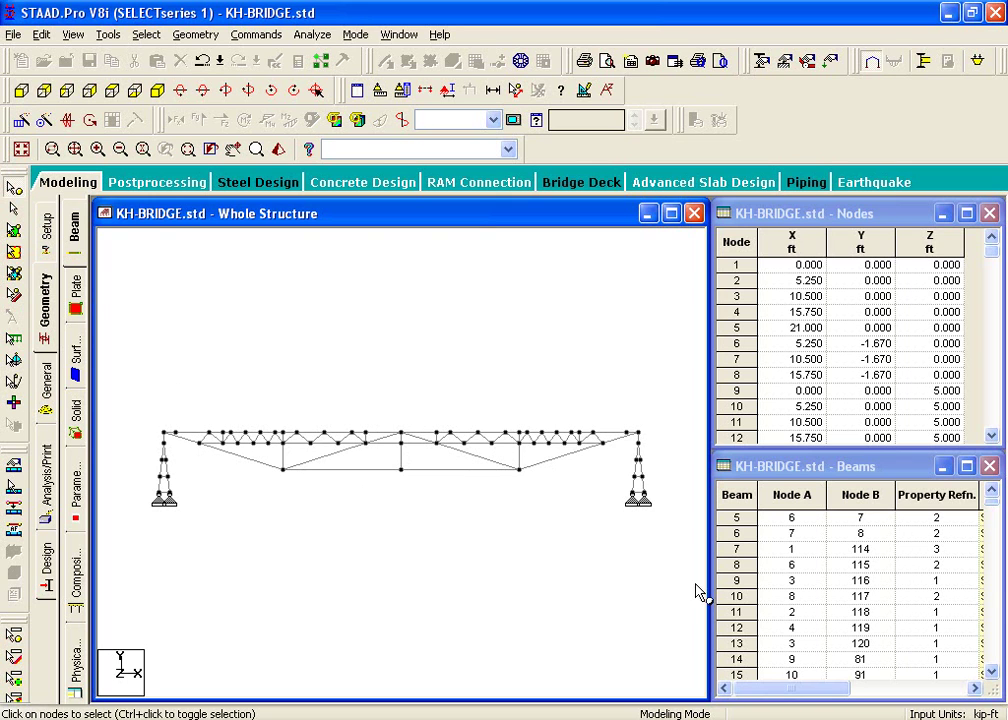
left_click(506, 434)
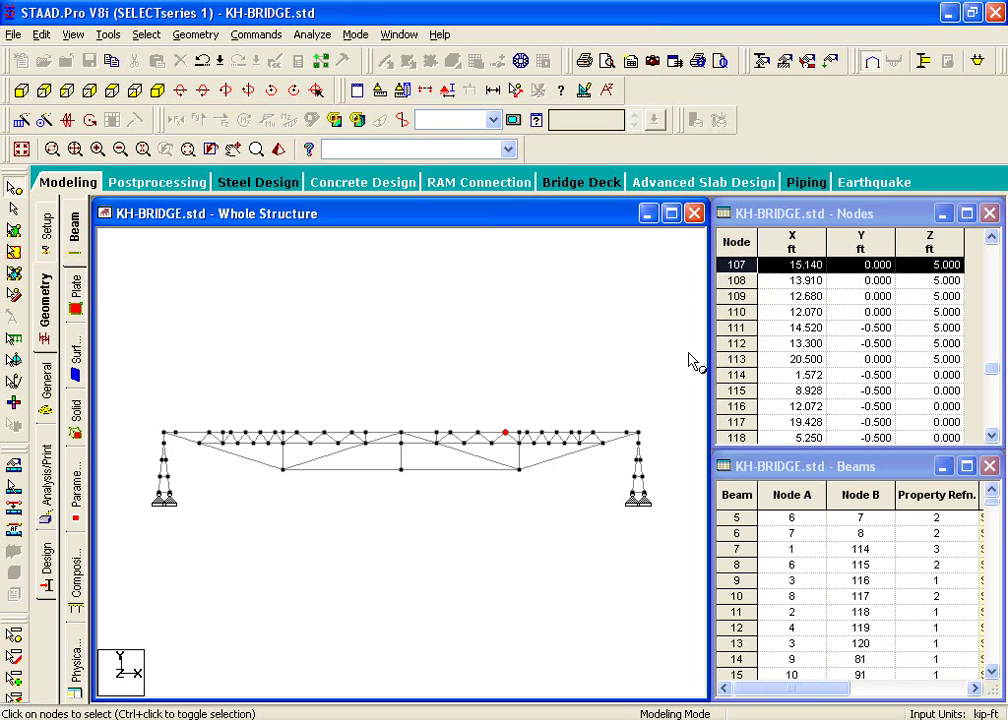
left_click(478, 435)
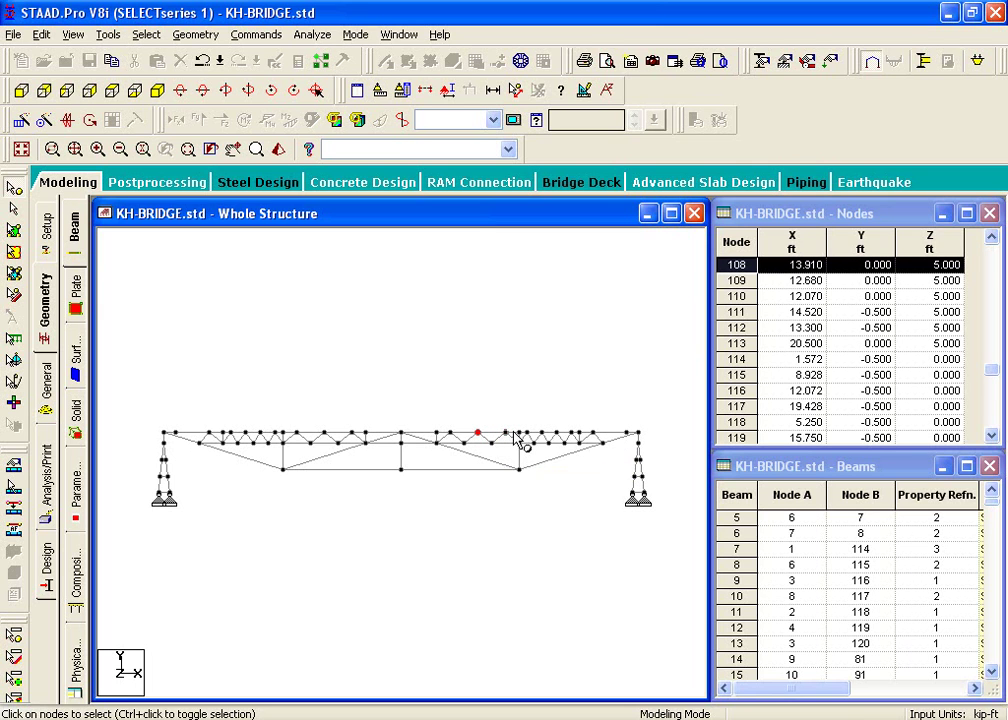
left_click(509, 435)
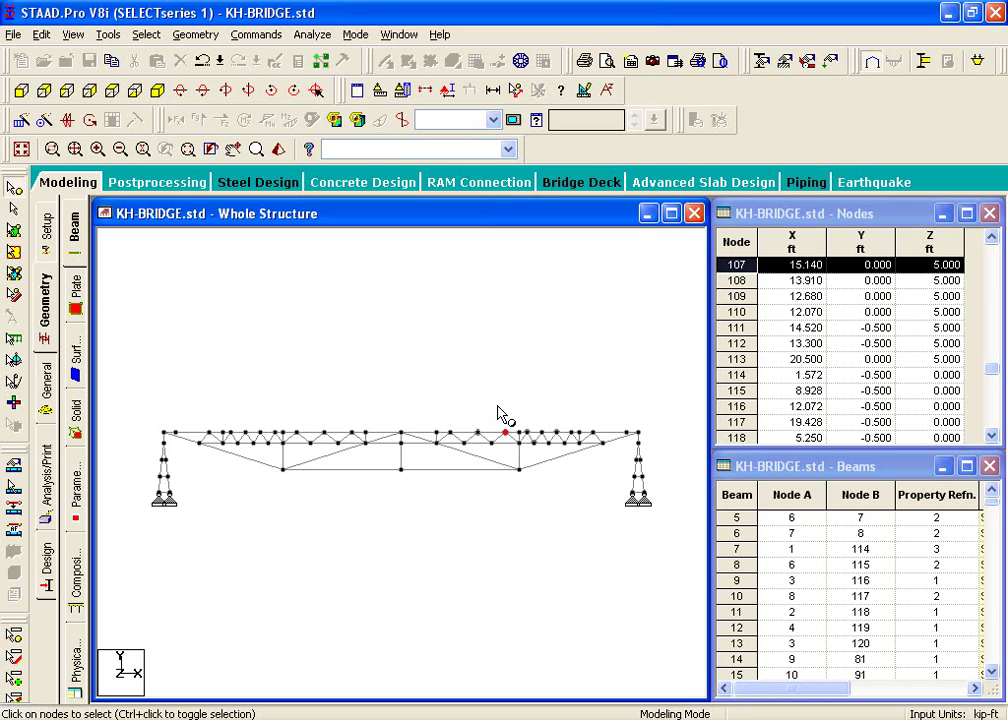
Step: Window-select the two midspan top-chord nodes and display only them in isometric view
left_click(502, 414)
left_click_drag(499, 411, 514, 446)
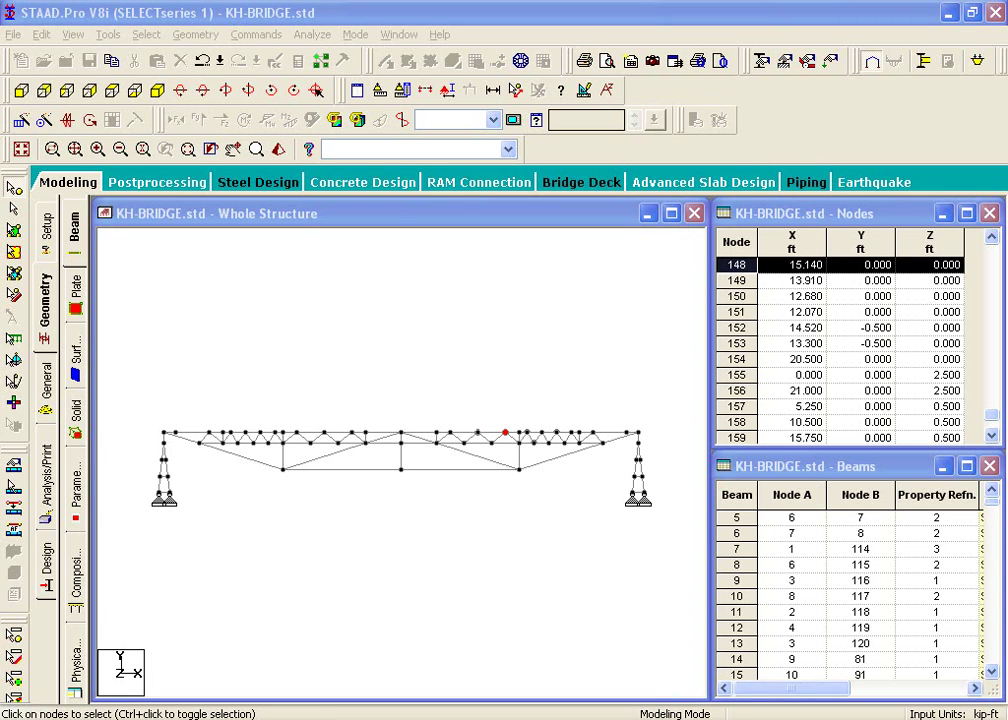
left_click(84, 38)
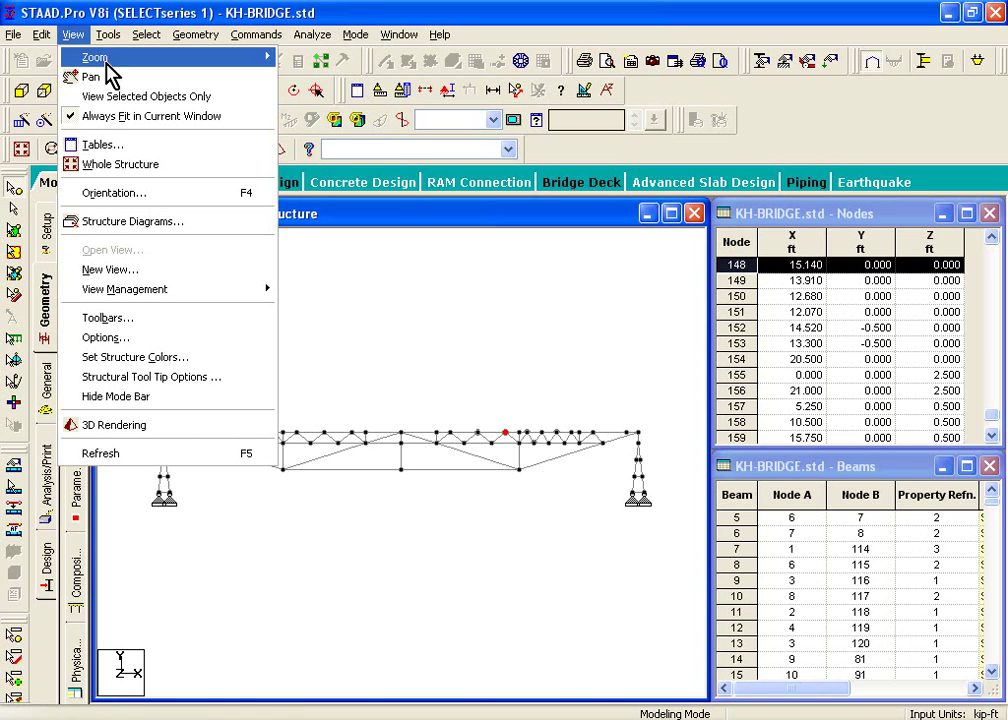
left_click(126, 98)
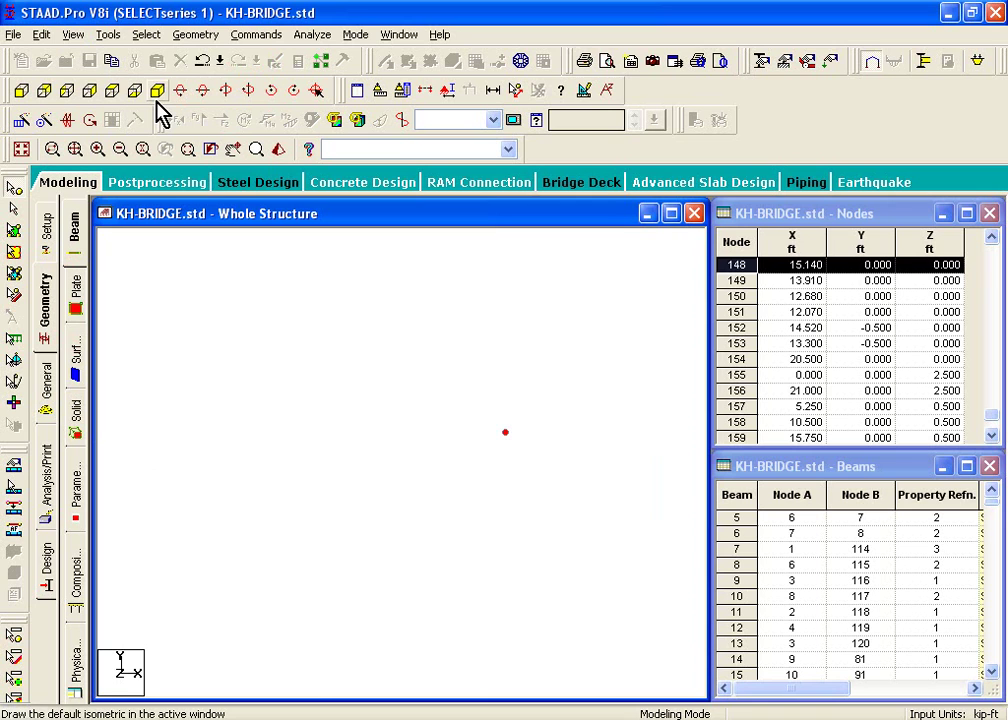
left_click(157, 98)
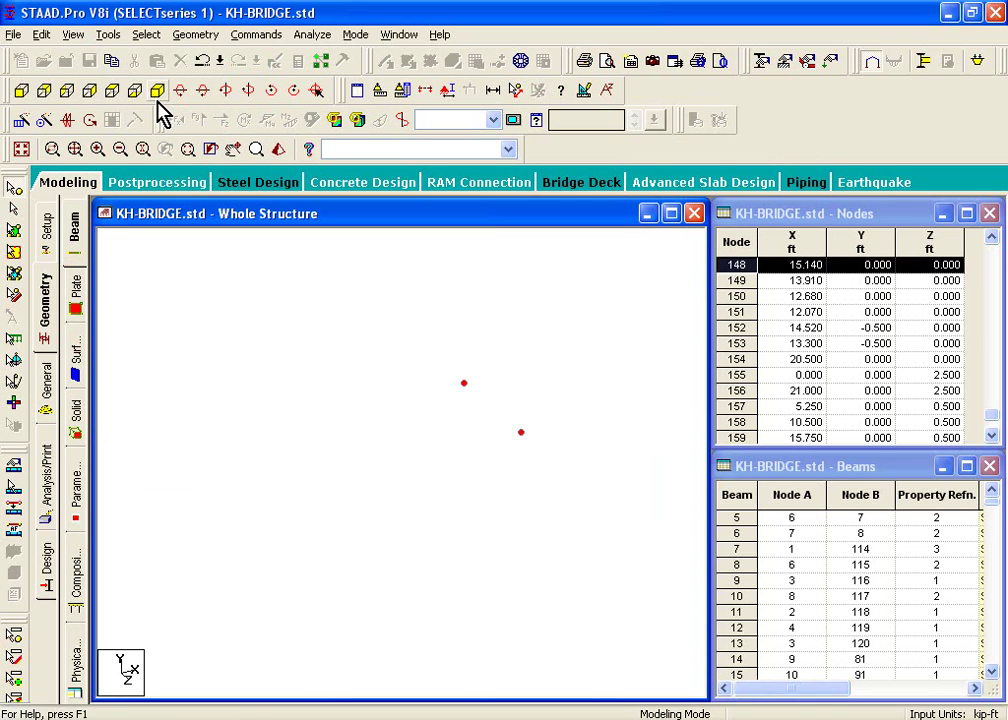
left_click(513, 410)
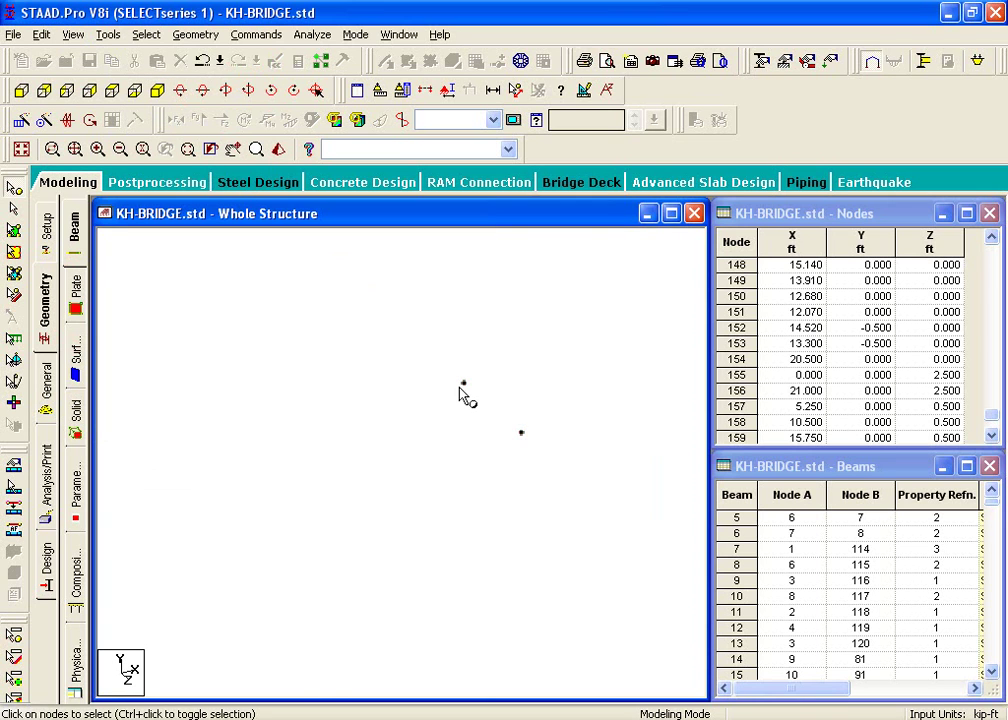
Step: Change node 148's X coordinate to 15 ft in the Nodes table
left_click(462, 385)
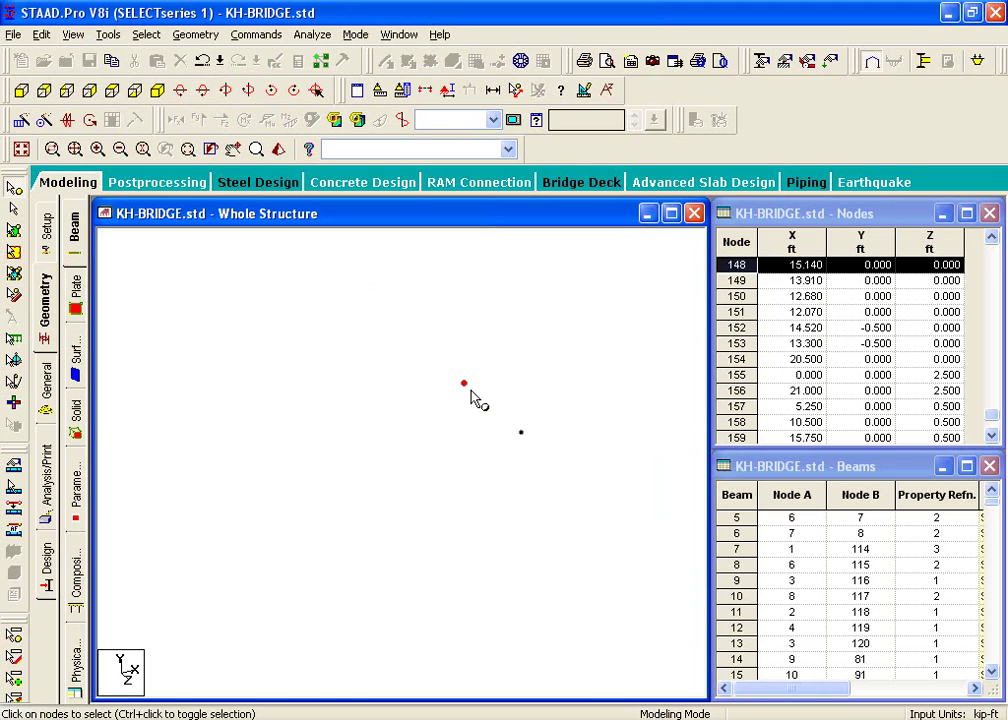
left_click(806, 266)
left_click(805, 265)
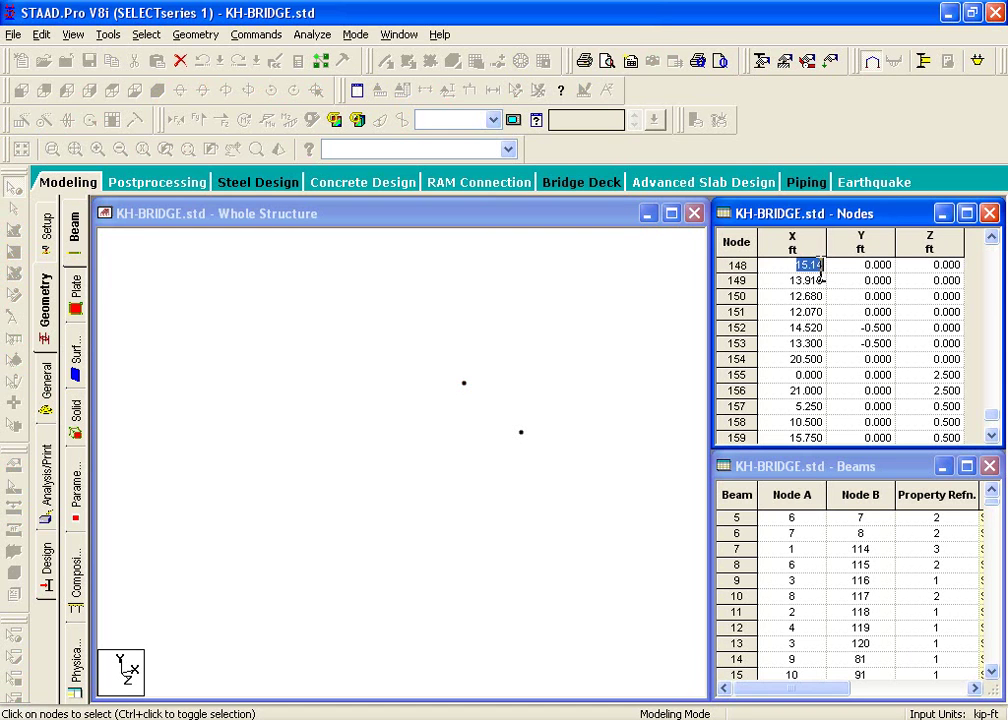
type("15")
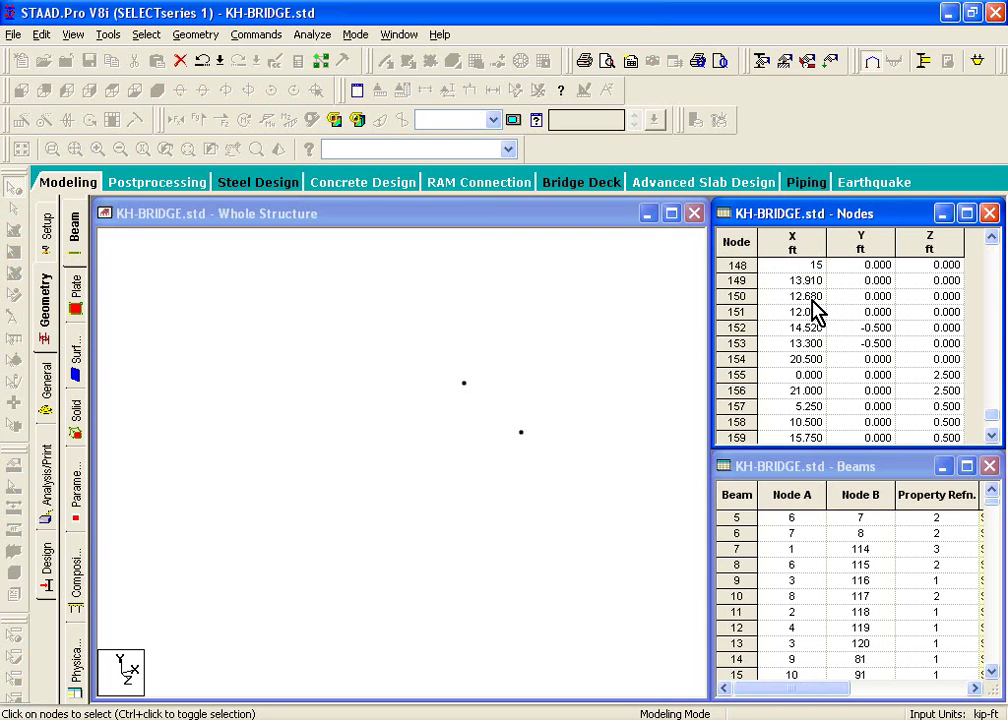
left_click(813, 281)
Step: Change node 107's X coordinate to 15 ft in the Nodes table
left_click(521, 432)
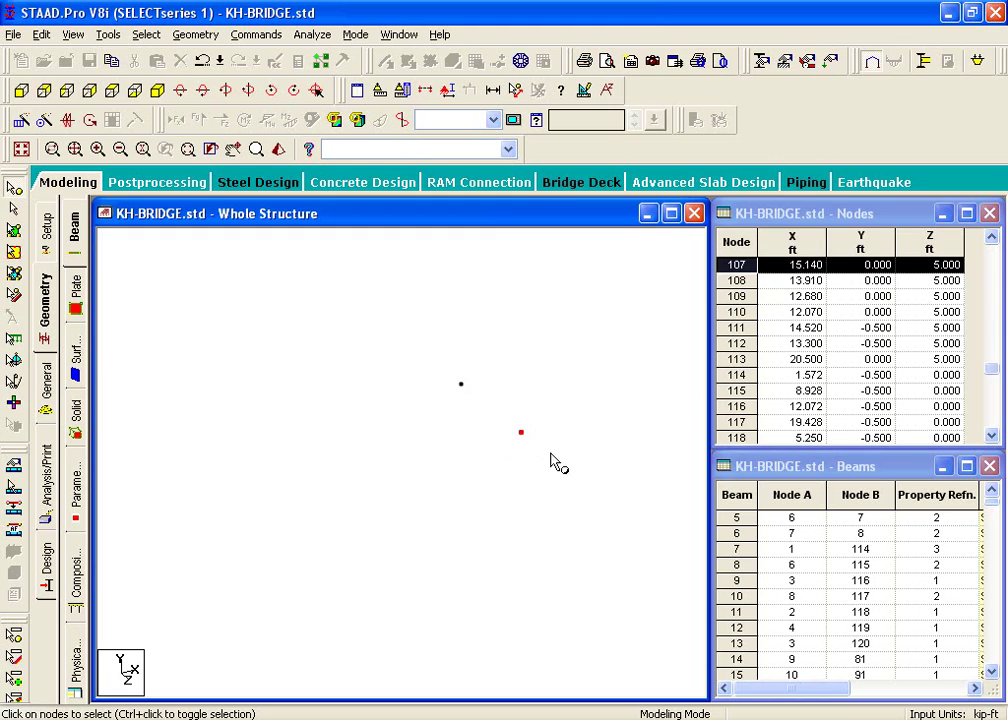
left_click(805, 268)
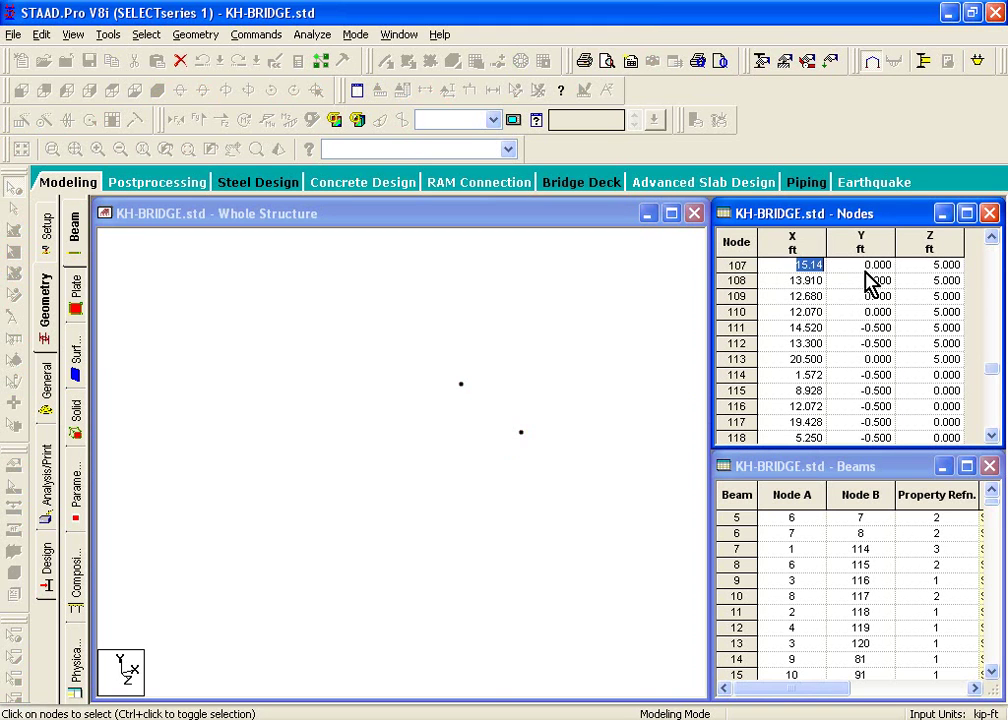
type("15")
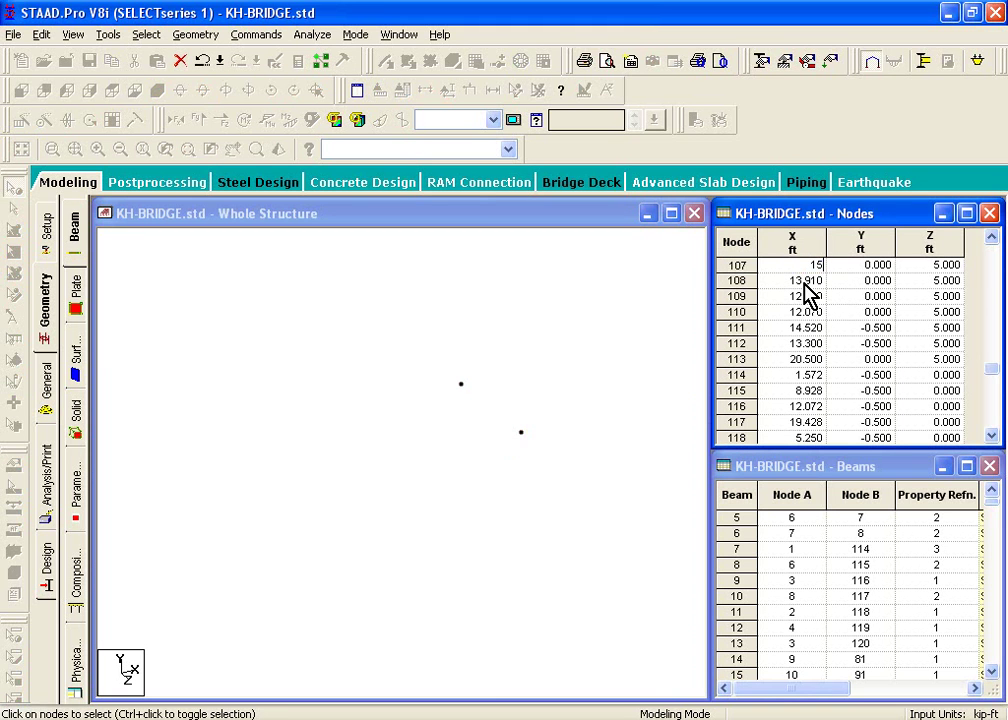
left_click(805, 281)
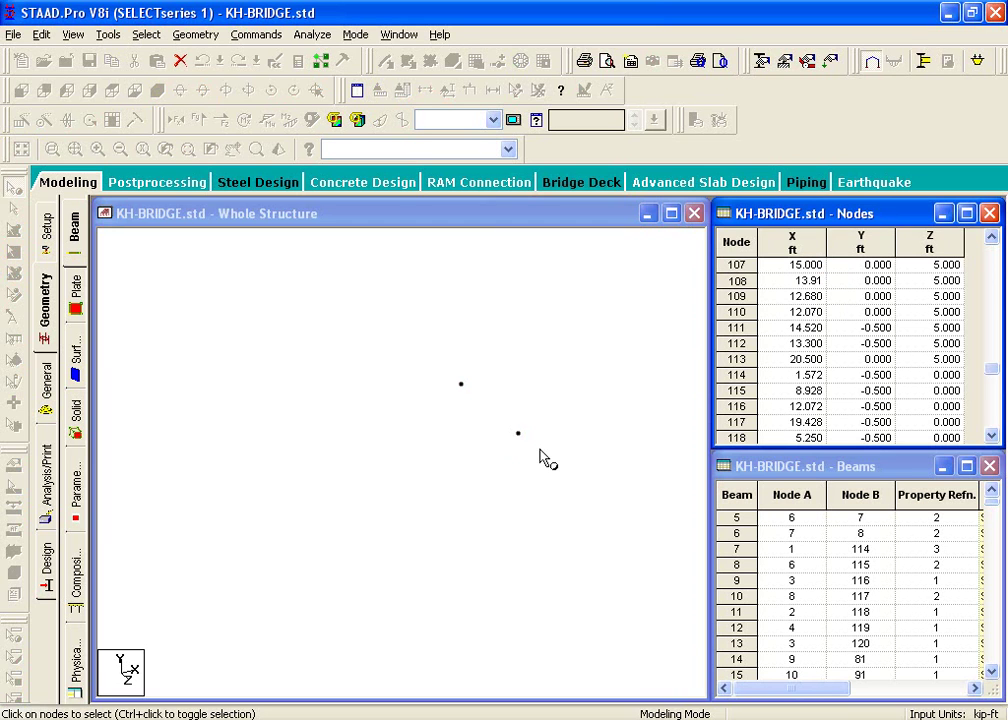
left_click(540, 455)
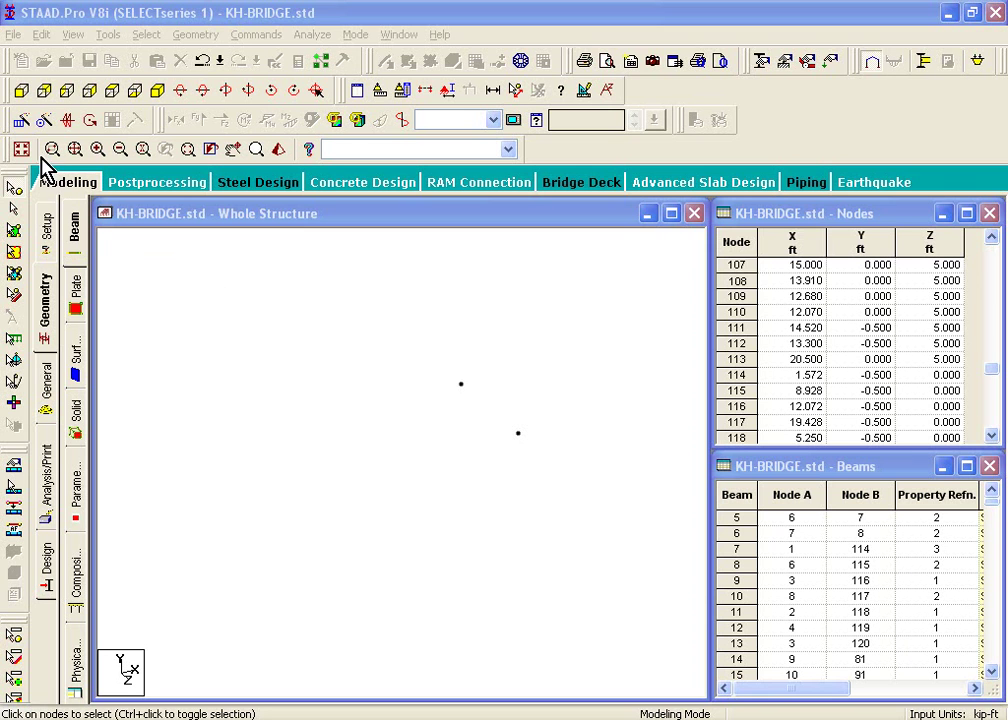
Step: Restore the whole-structure view of the KH-BRIDGE truss and show it in front elevation
left_click(73, 34)
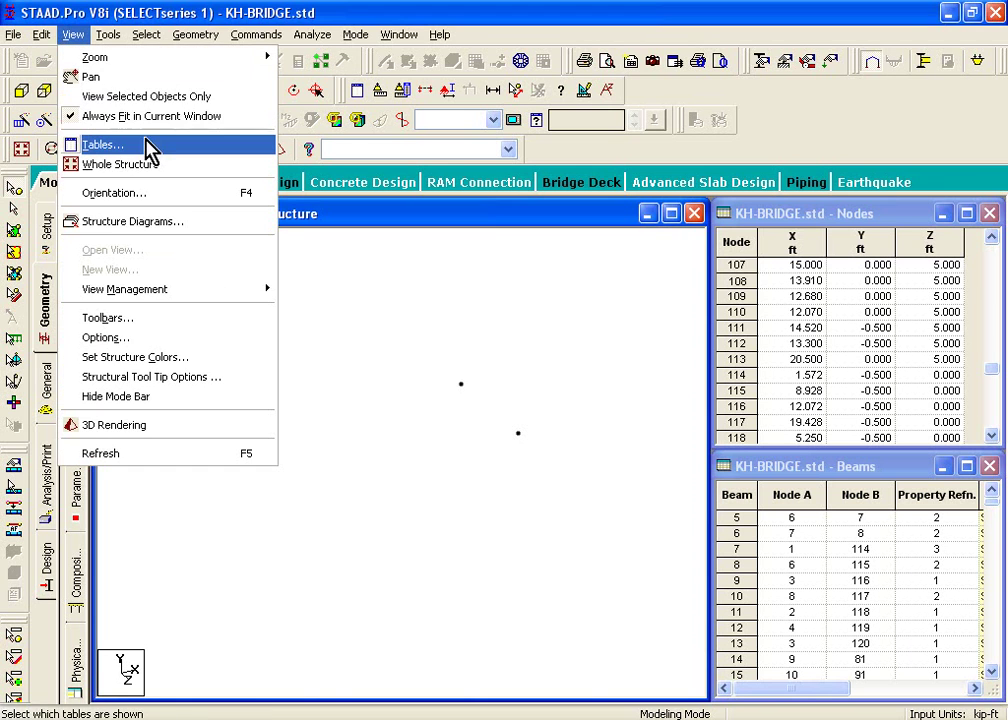
left_click(152, 164)
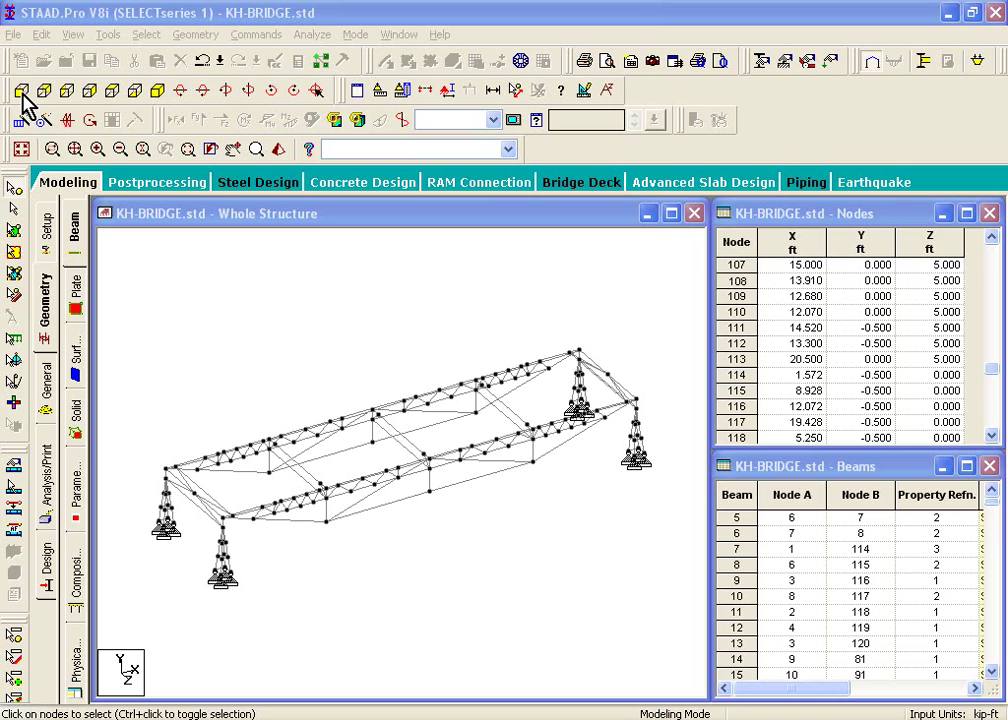
left_click(21, 90)
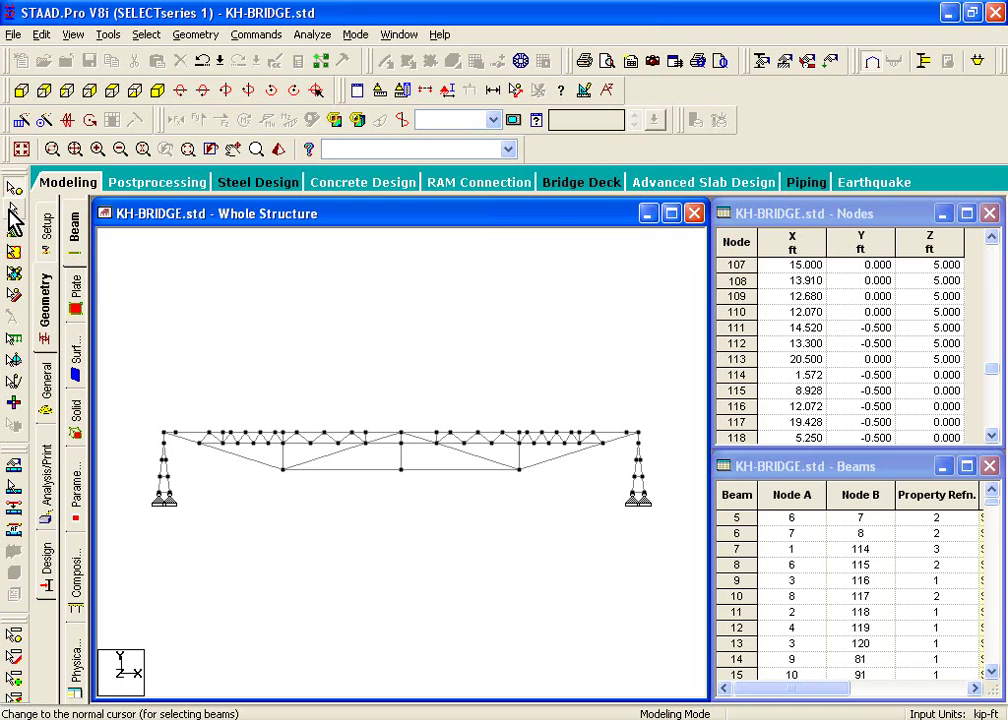
Step: Window-select the right-hand support beams and rotate the isometric view to show both towers
left_click(11, 212)
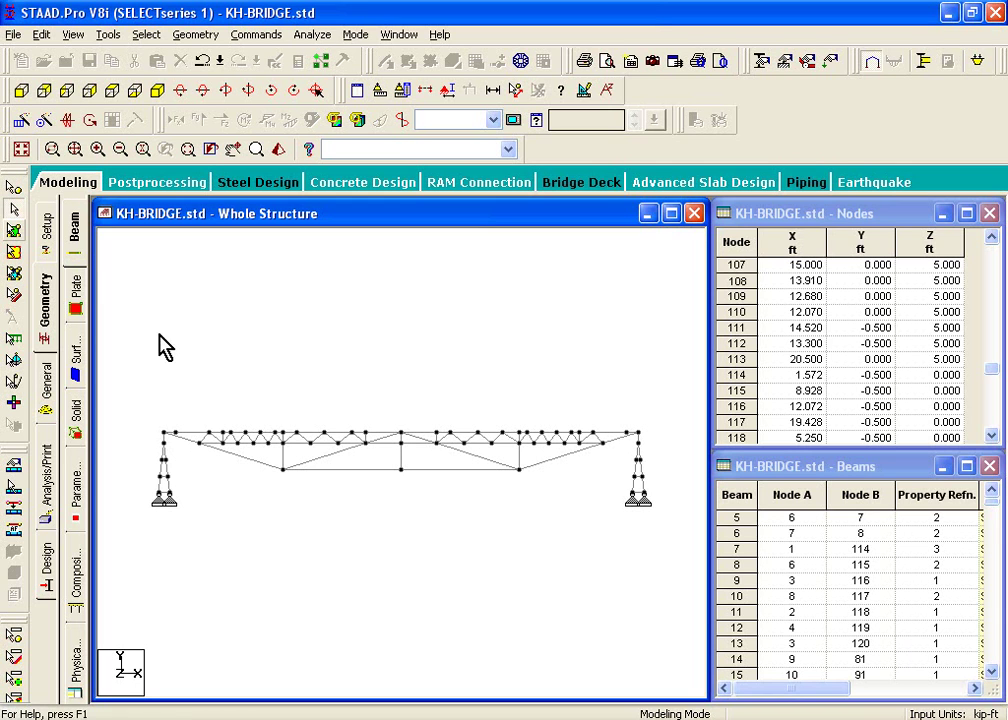
left_click_drag(660, 522, 634, 407)
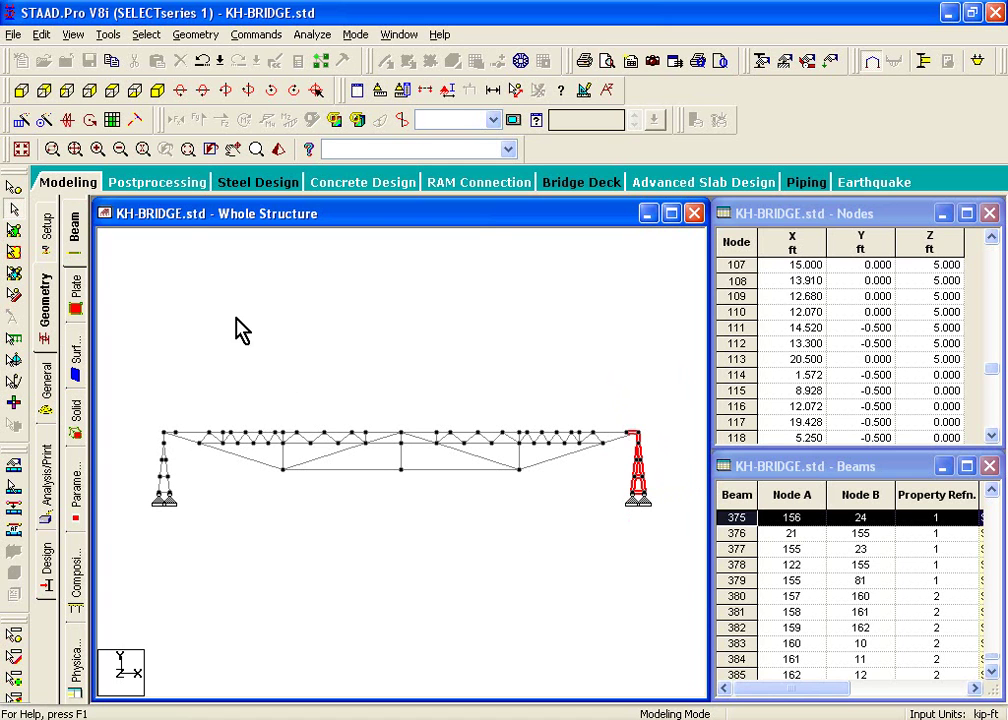
left_click(157, 90)
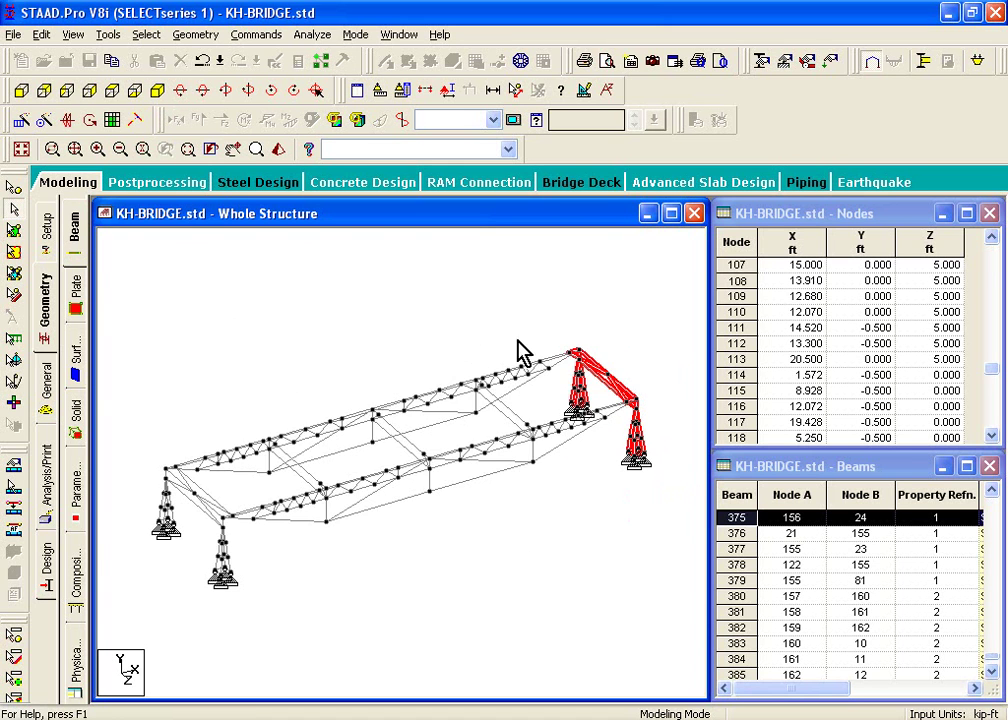
scroll(623, 353, "up", 5)
middle_click_drag(634, 315, 360, 371)
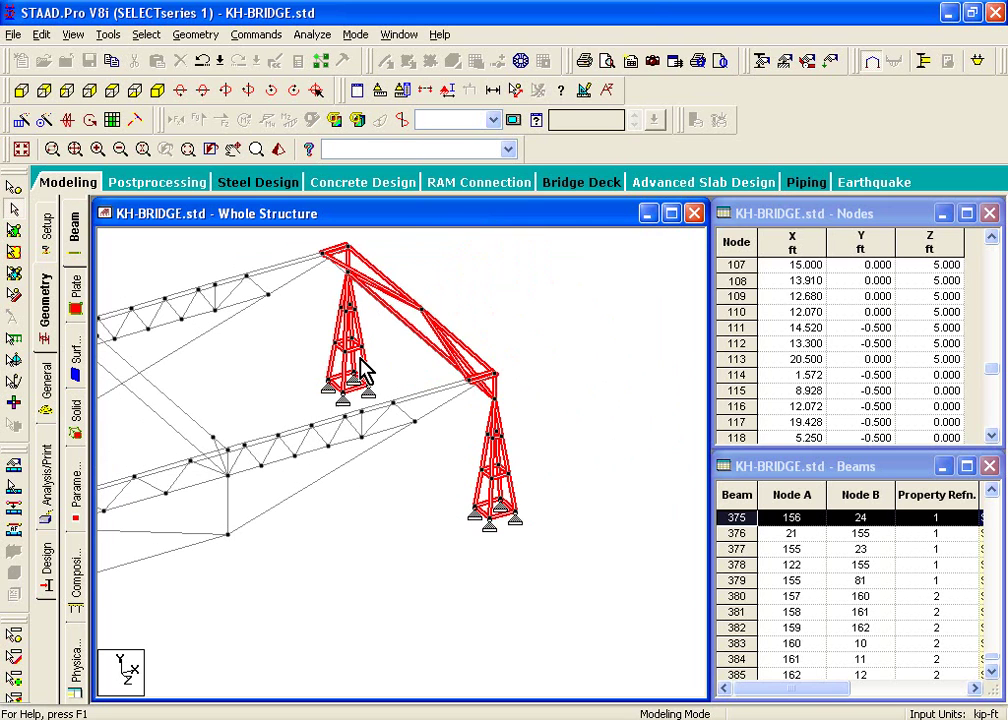
key("Left")
key("Left")
key("Left")
key("Left")
key("Left")
key("Left")
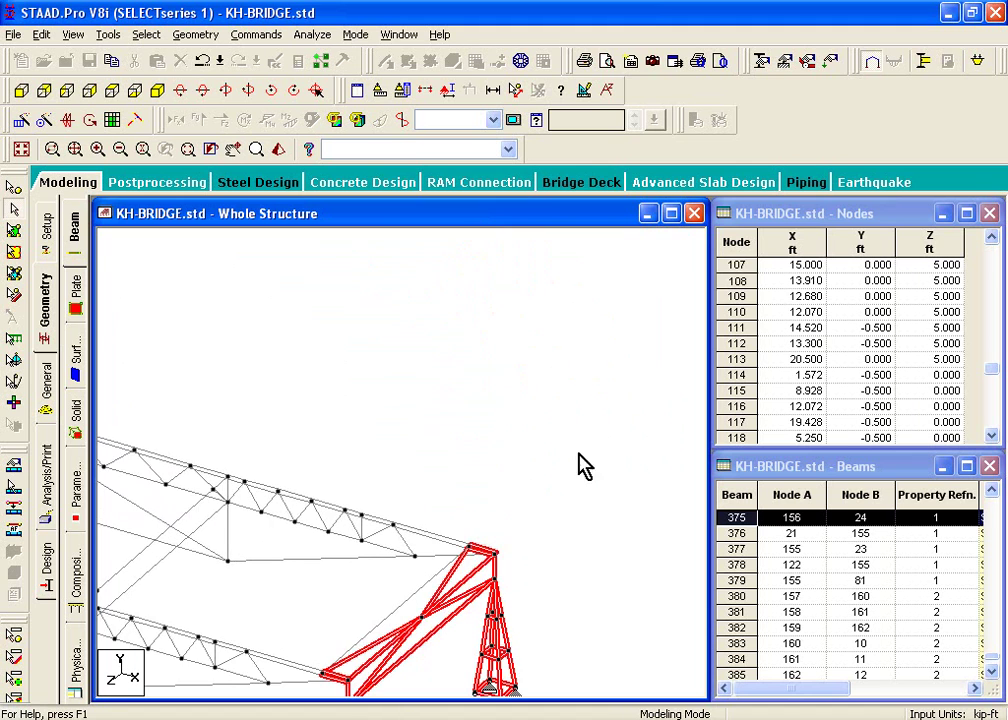
middle_click_drag(596, 704, 686, 441)
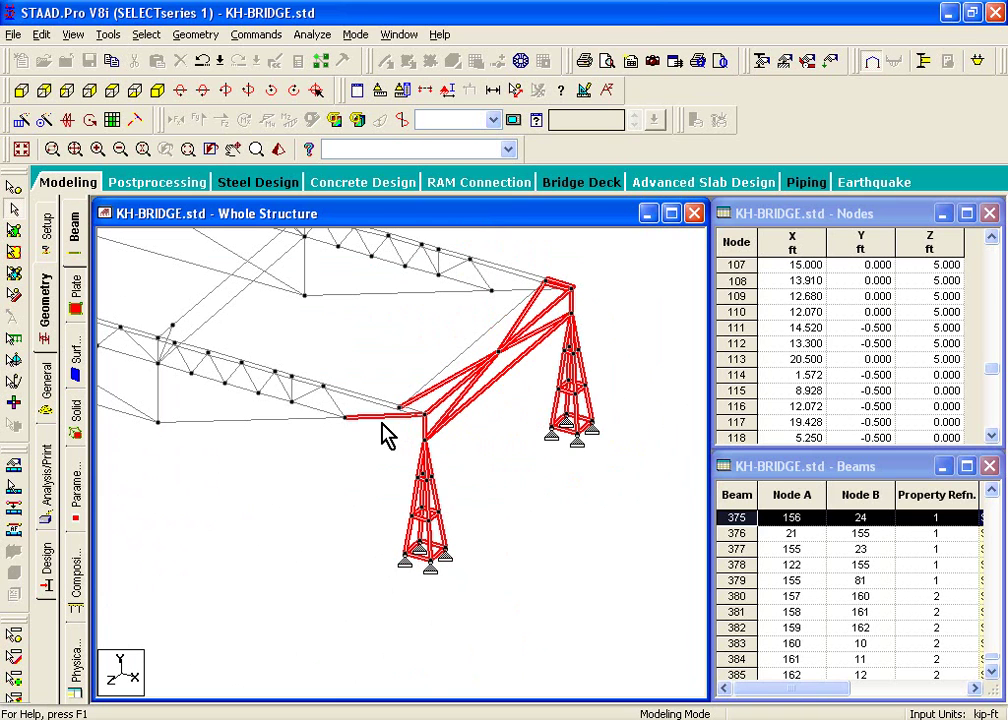
Step: Deselect beams 373, 367 and the top beam between the towers
left_click(440, 388, "ctrl")
left_click(522, 322, "ctrl")
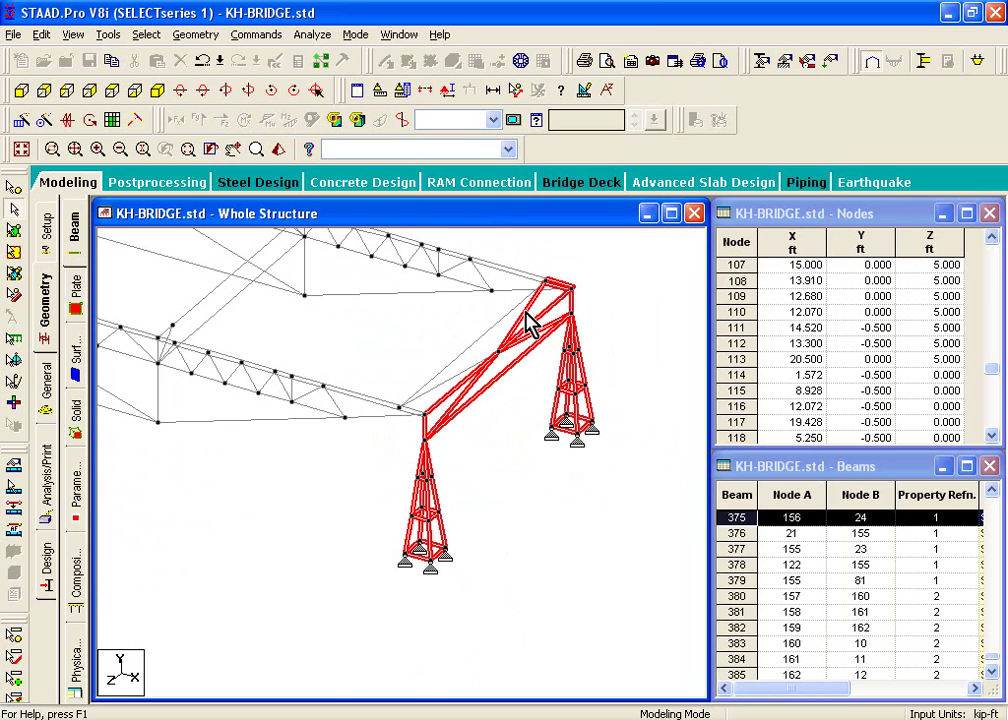
left_click(503, 332, "ctrl")
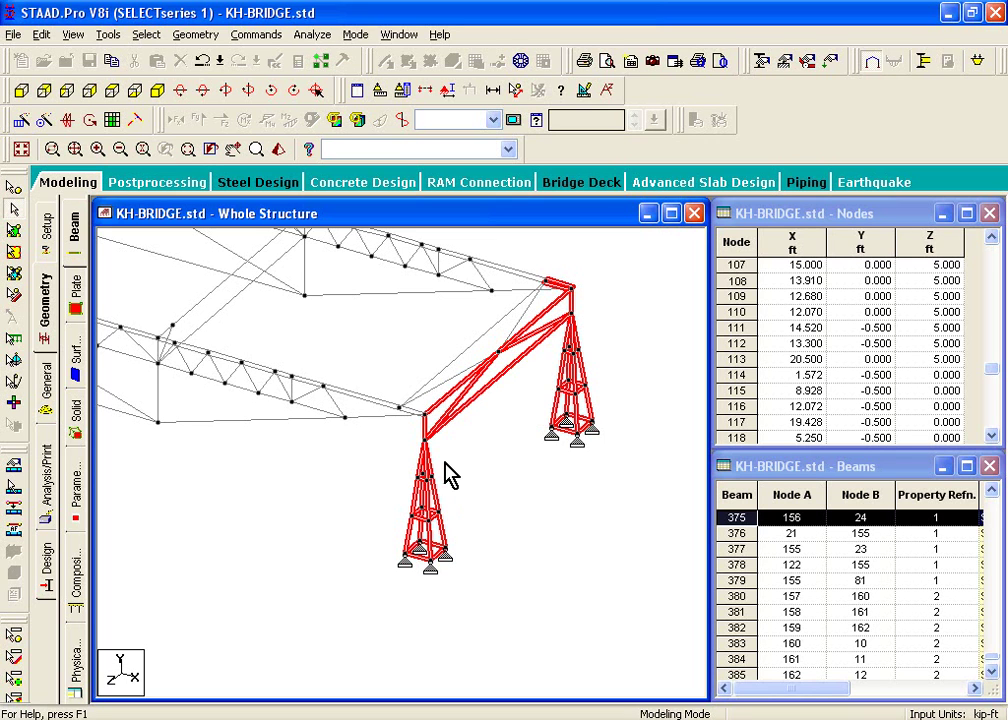
left_click(561, 299, "ctrl")
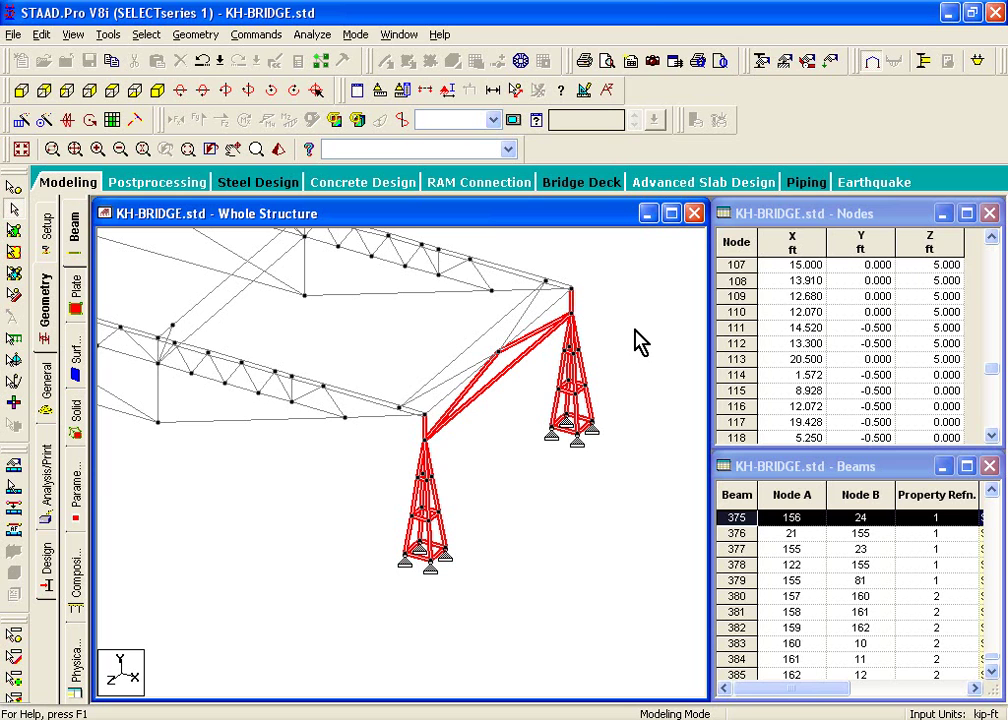
Step: Create a new Beam-type group named right_support
left_click(108, 35)
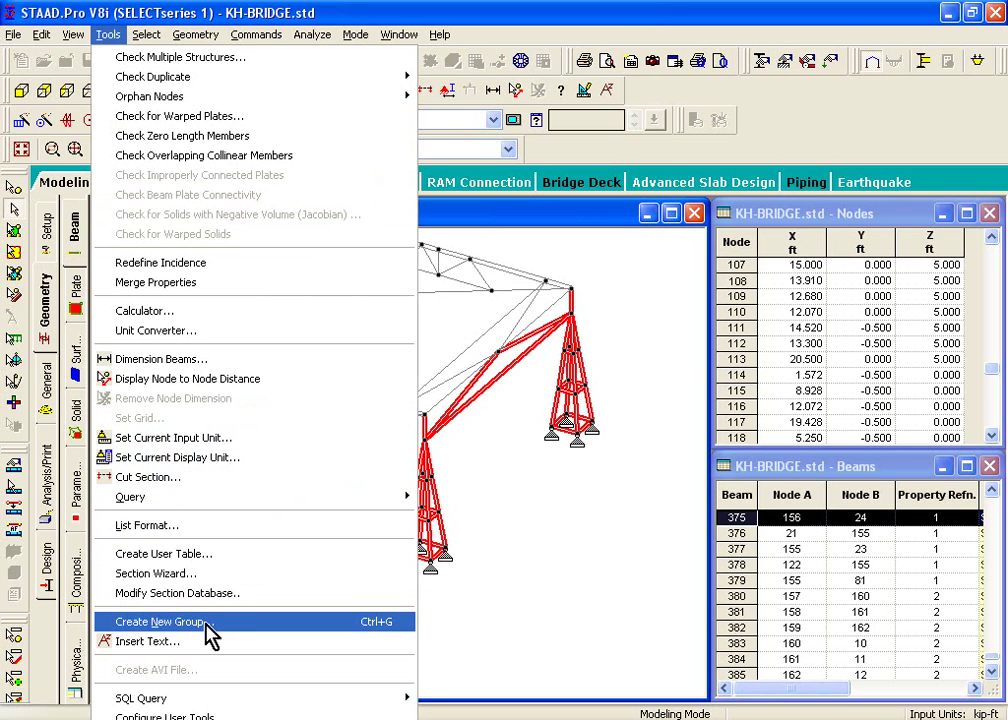
left_click(160, 621)
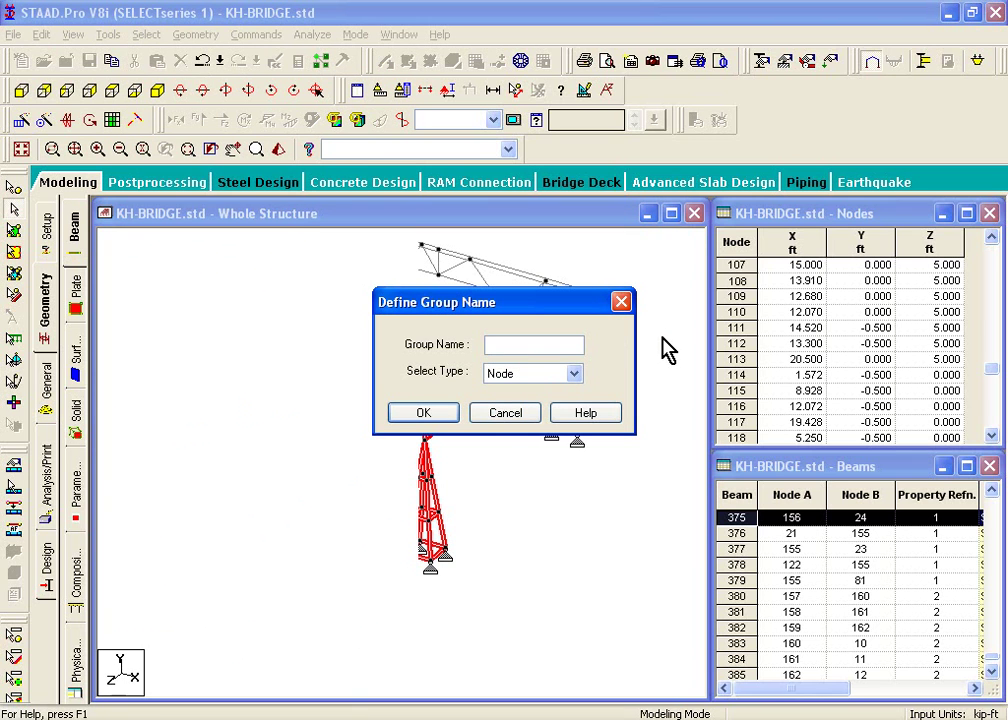
type("RAIGHT")
key("BackSpace")
key("BackSpace")
key("BackSpace")
key("BackSpace")
key("BackSpace")
key("BackSpace")
key("Caps_Lock")
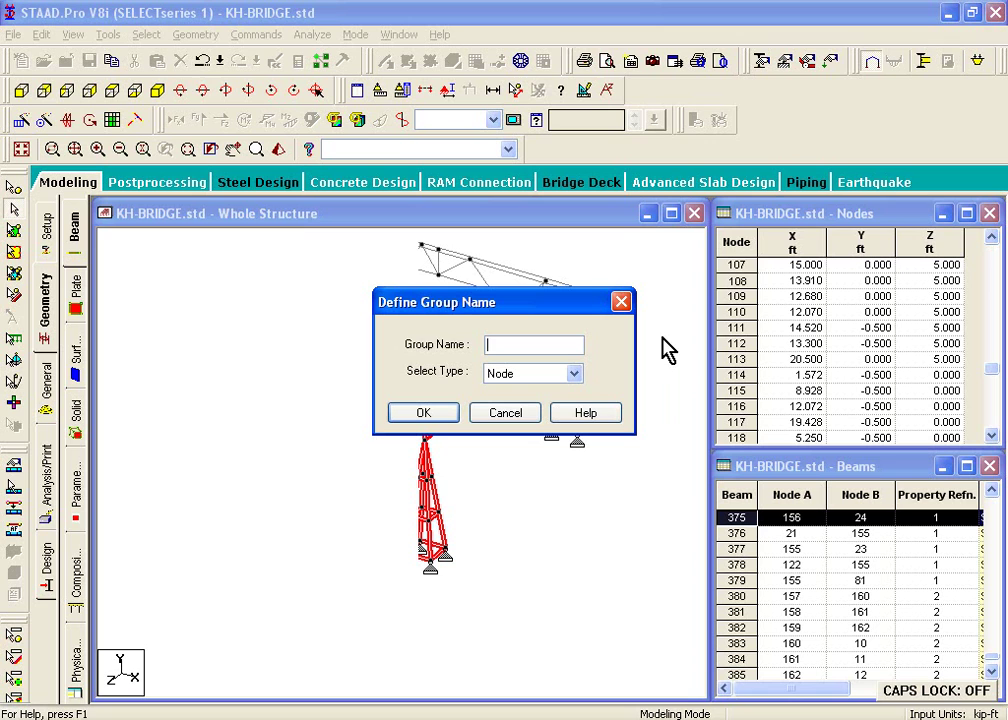
type("right_")
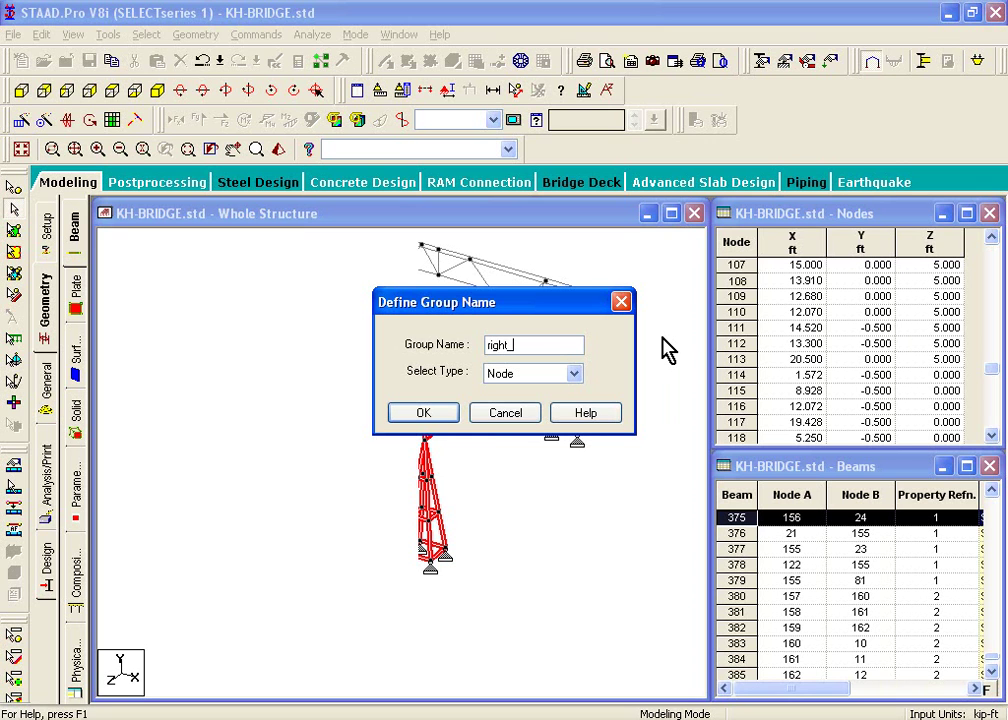
type("support")
left_click(524, 376)
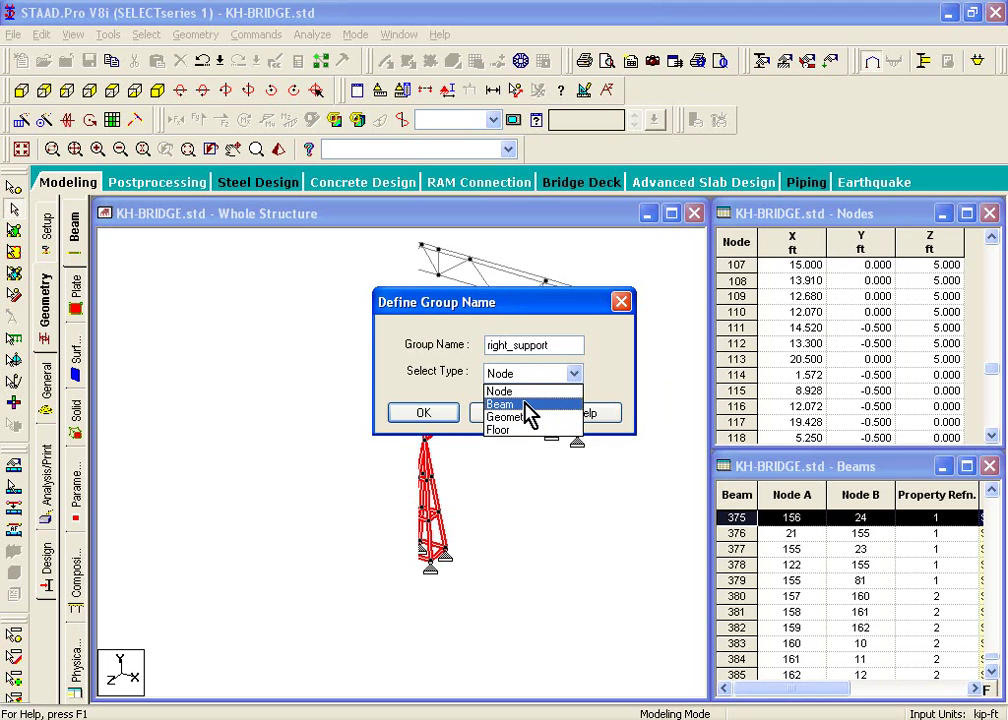
left_click(526, 403)
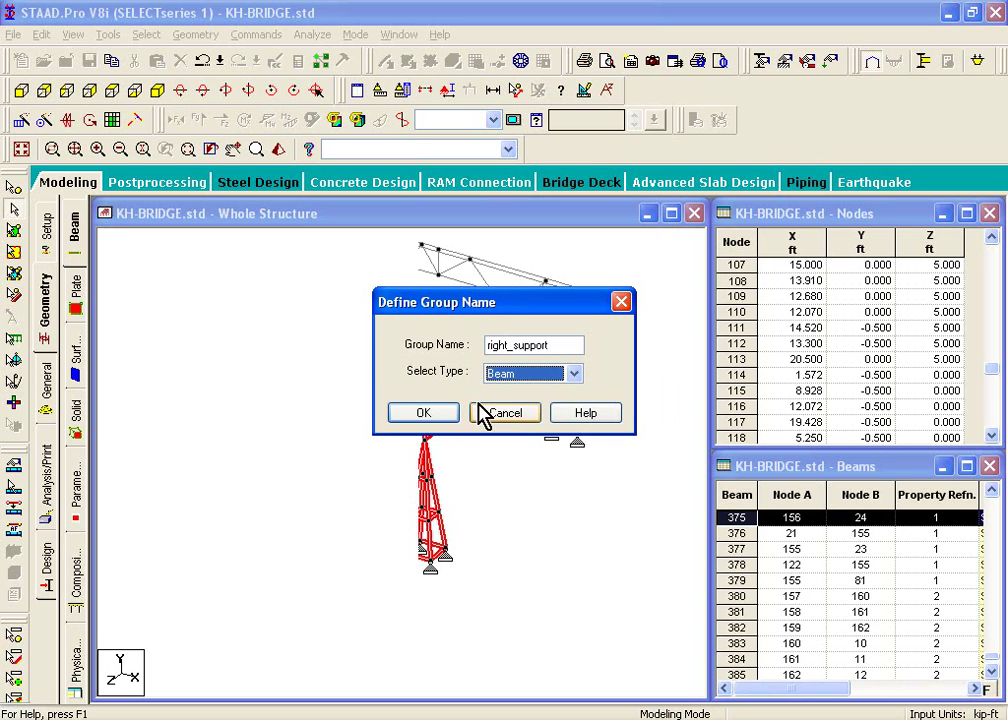
left_click(423, 413)
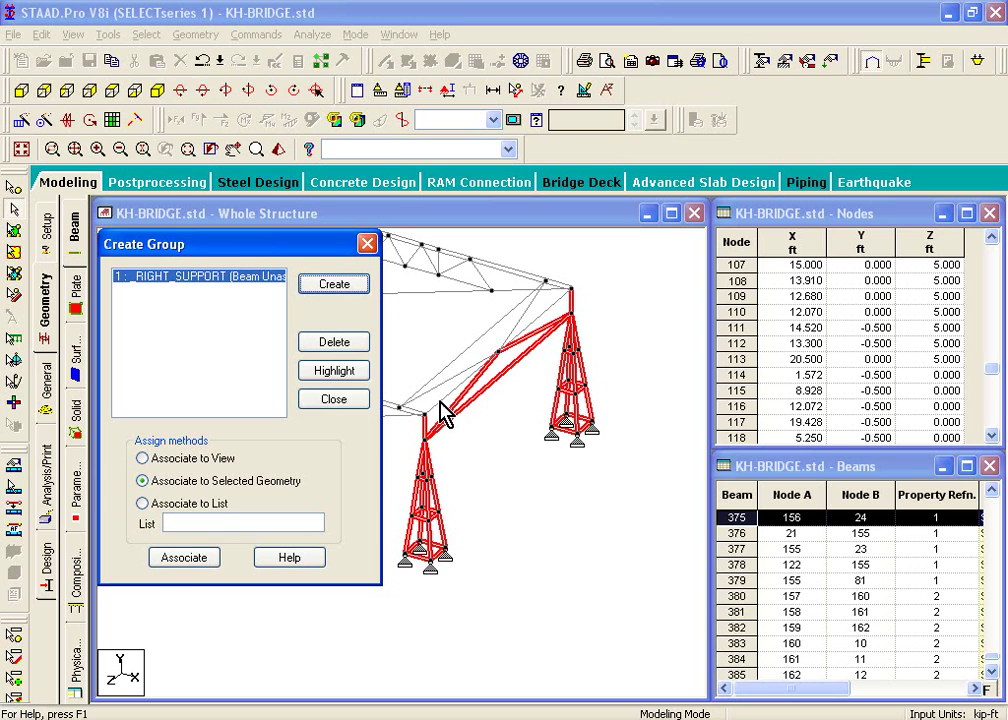
Step: Associate the selected tower members with _RIGHT_SUPPORT and close the group window
left_click(330, 372)
left_click(203, 560)
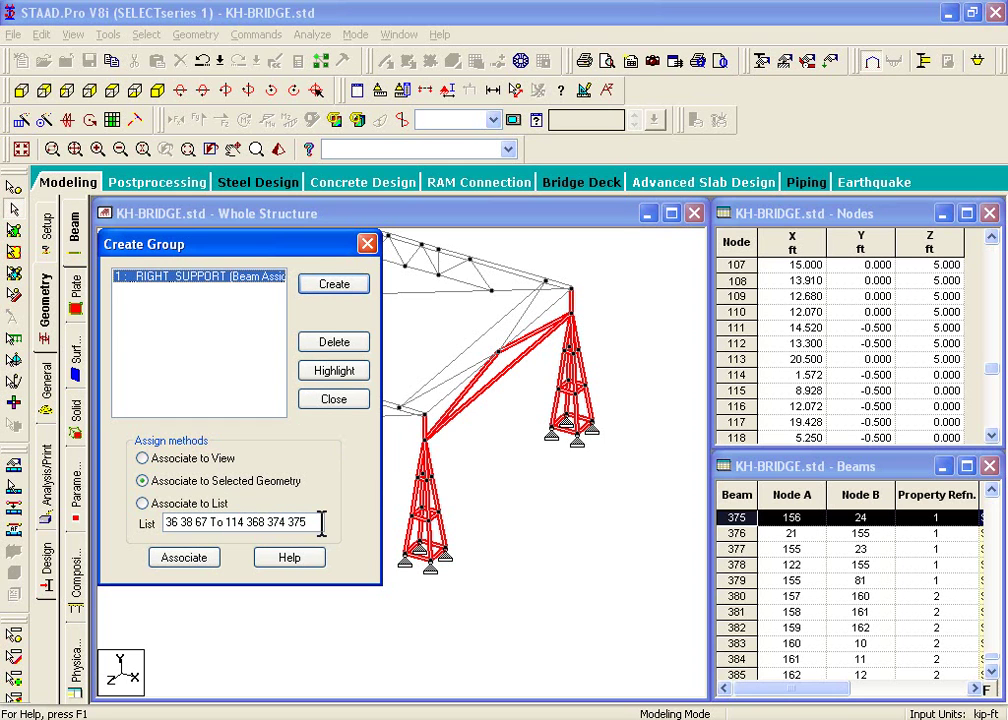
left_click(142, 503)
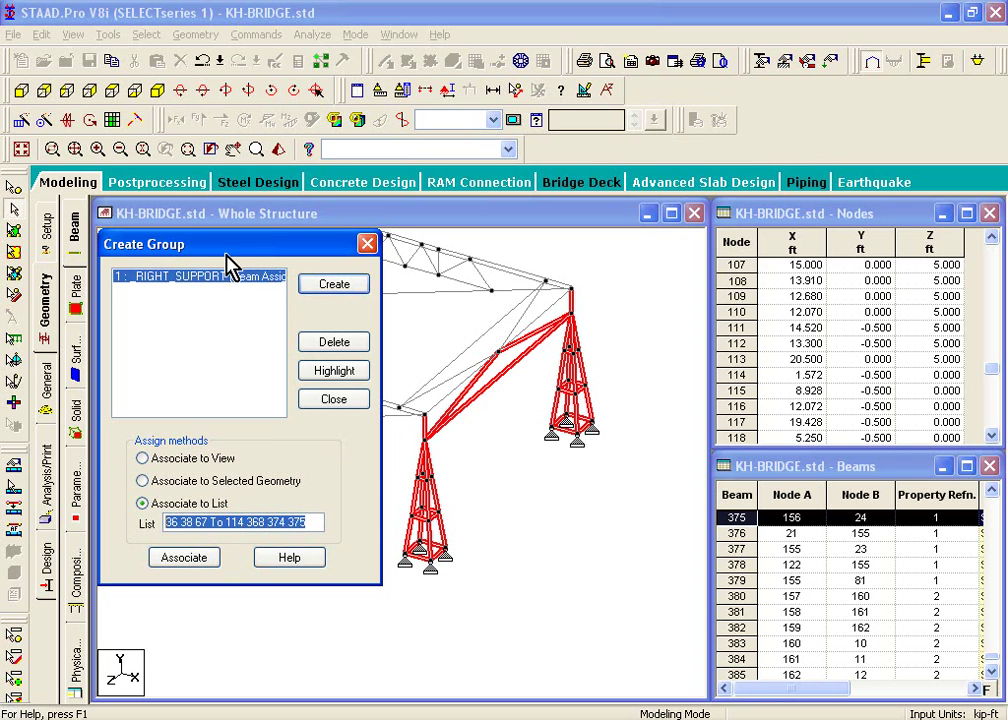
left_click(330, 404)
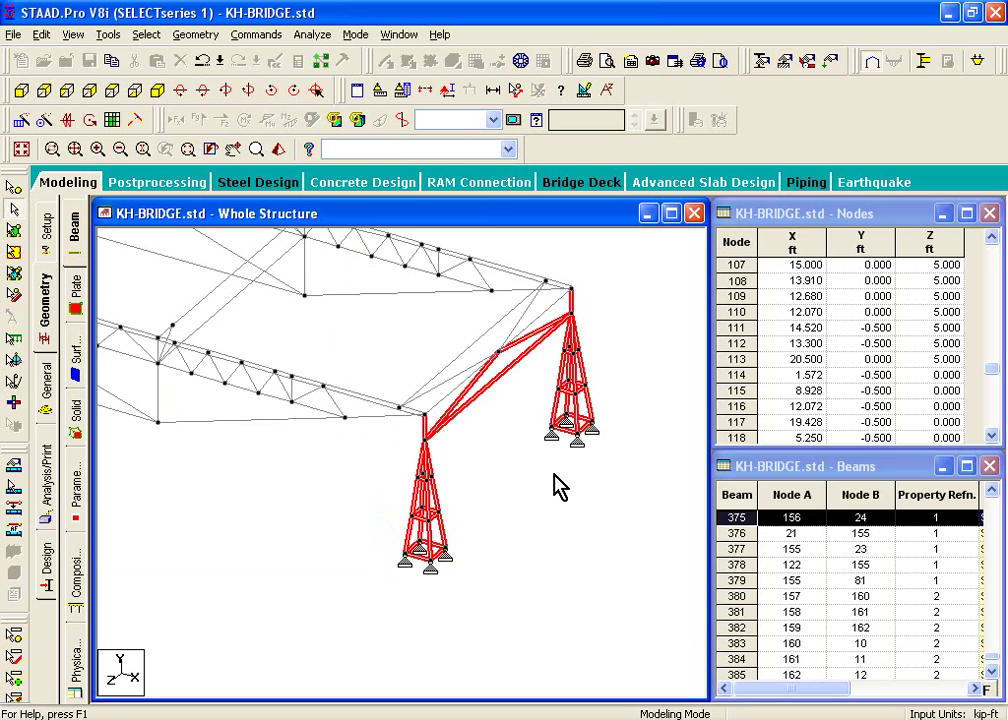
Step: Clear the selection and pick G1: _RIGHT_SUPPORT through Select By Group Name
left_click(558, 487)
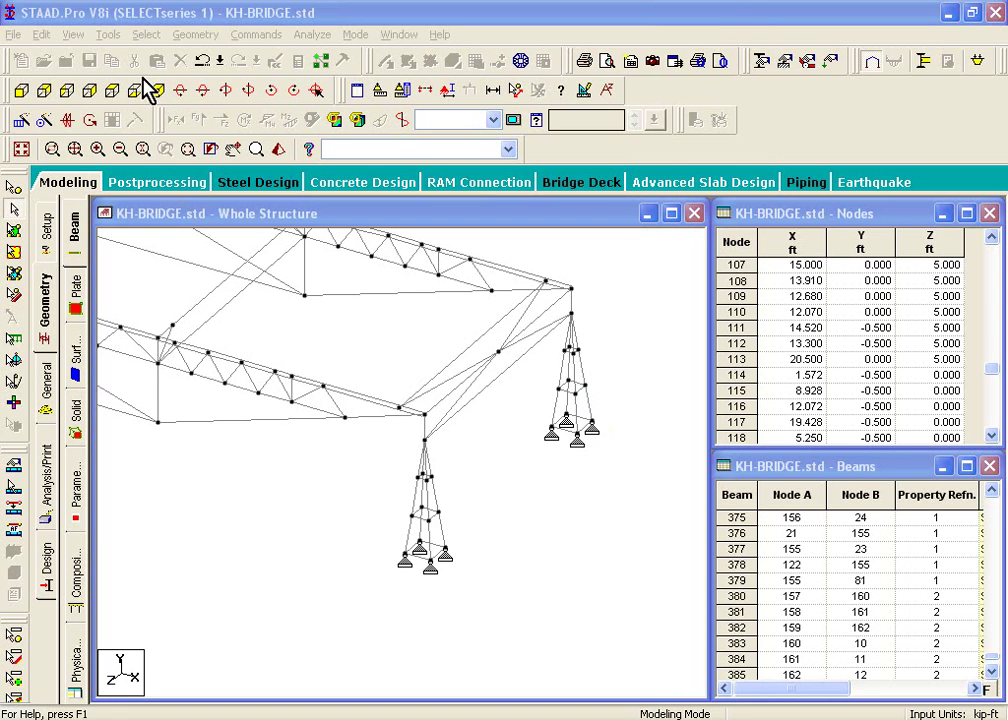
left_click(140, 36)
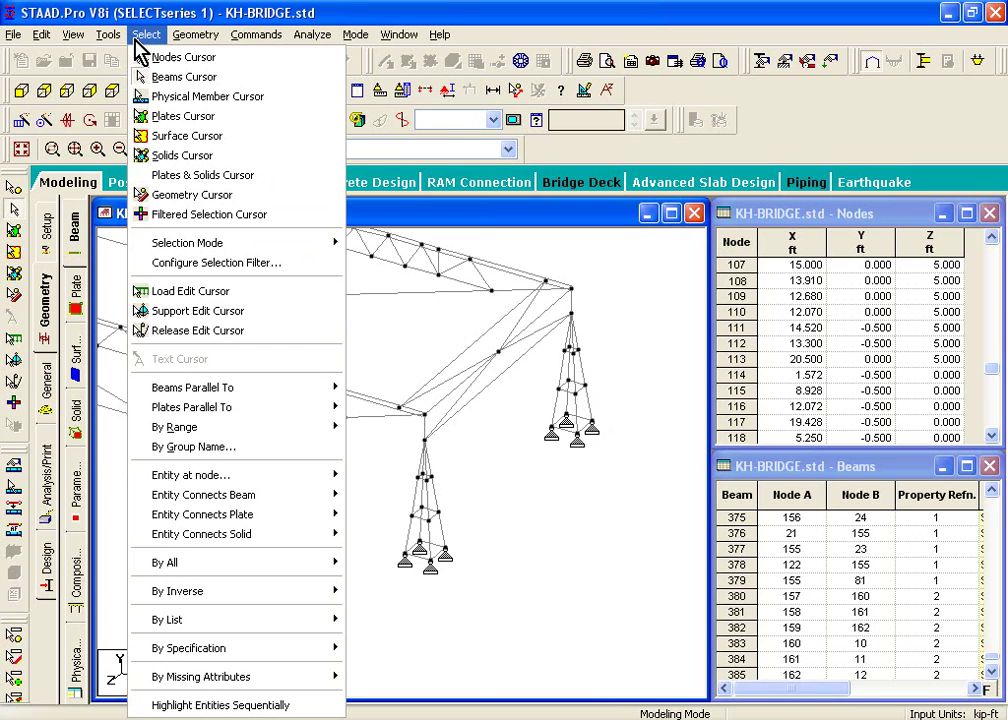
left_click(220, 449)
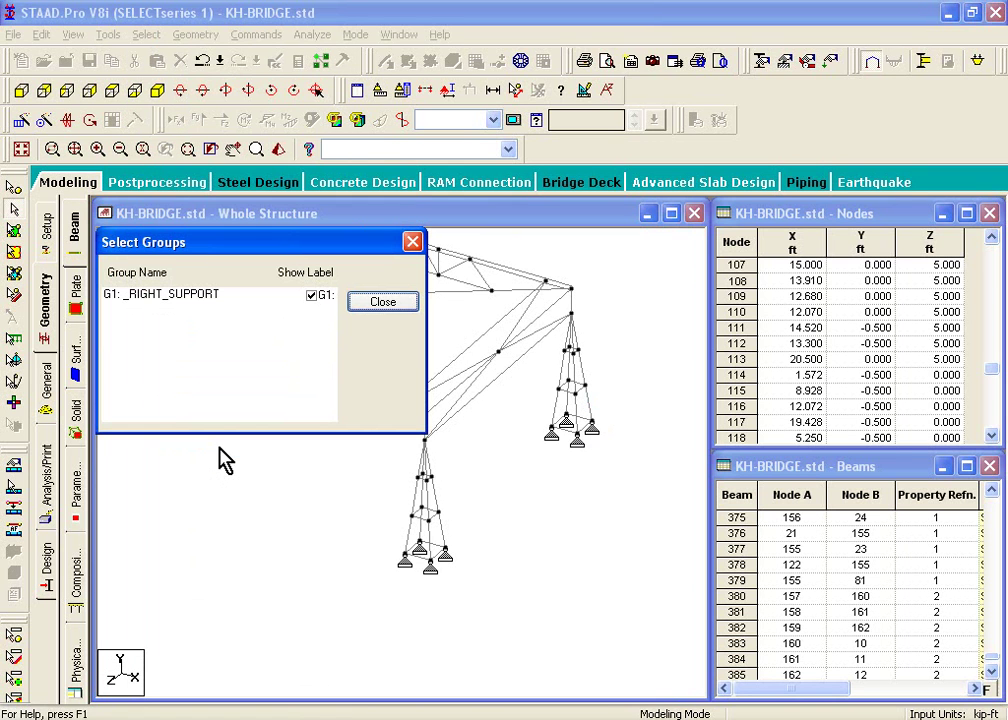
left_click(195, 296)
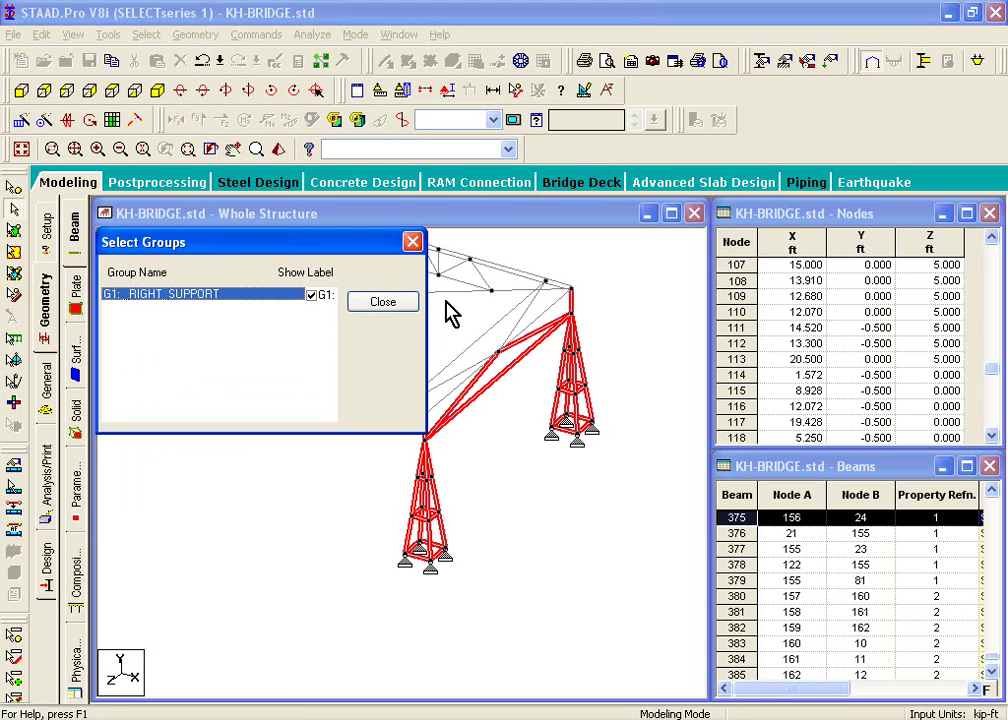
left_click(405, 303)
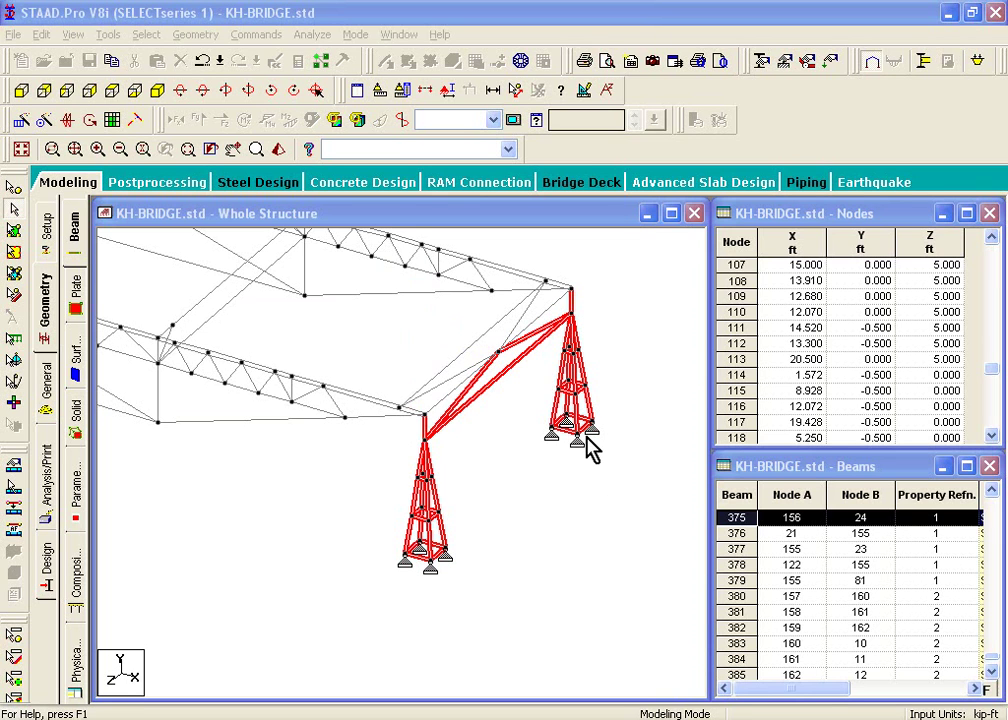
Step: Accept the Auto Save prompt and open Move Entities for the selected support members
right_click(602, 490)
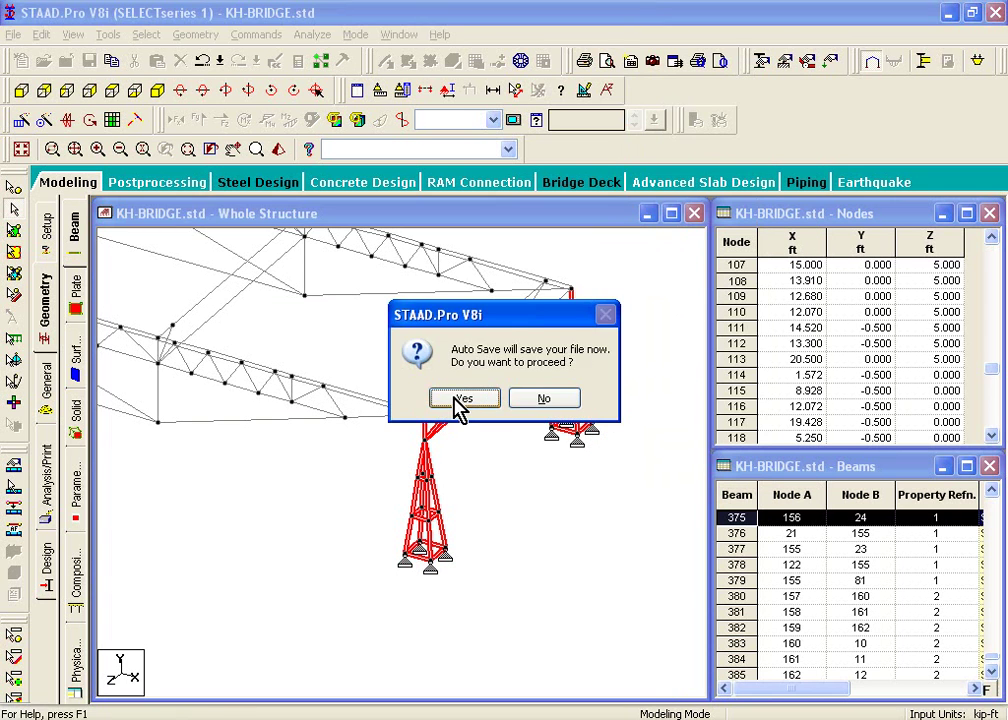
left_click(459, 405)
right_click(553, 430)
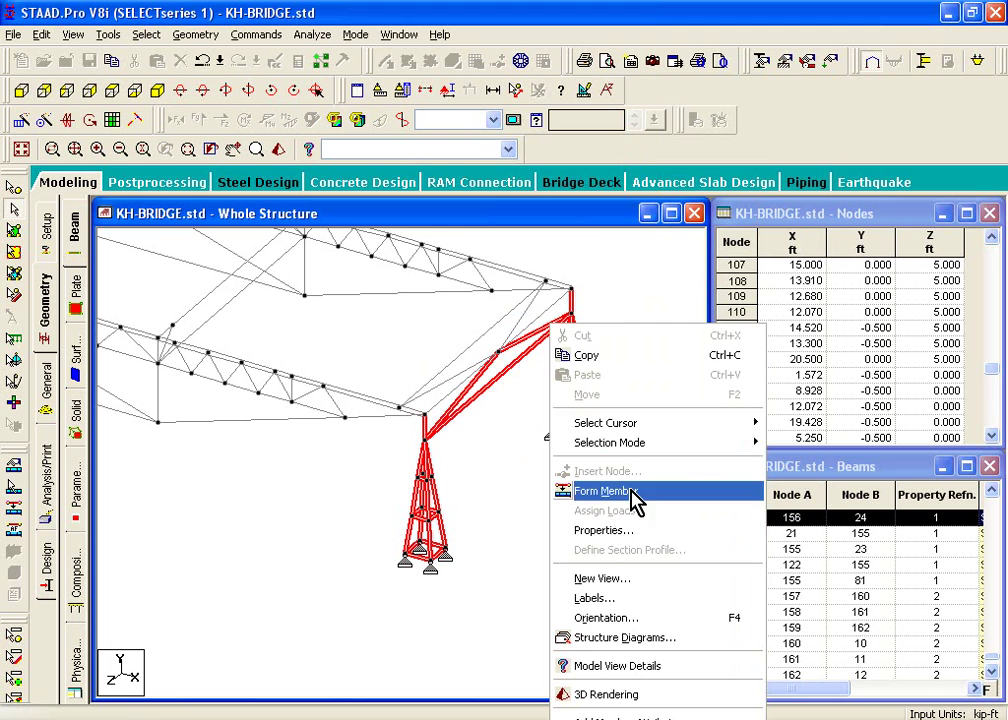
right_click(443, 506)
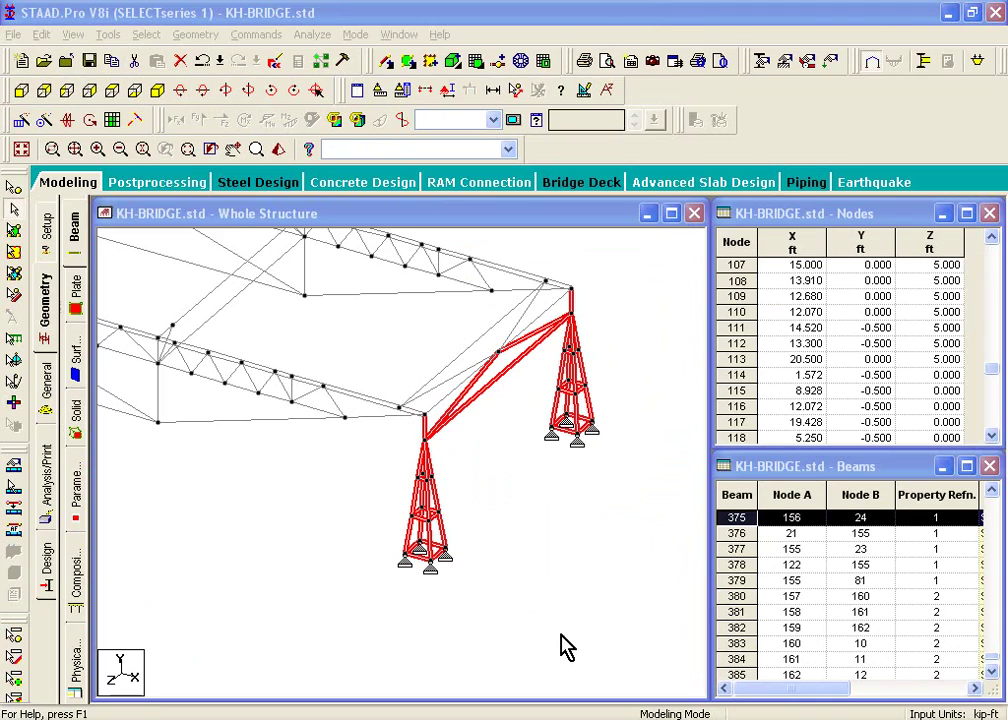
right_click(493, 490)
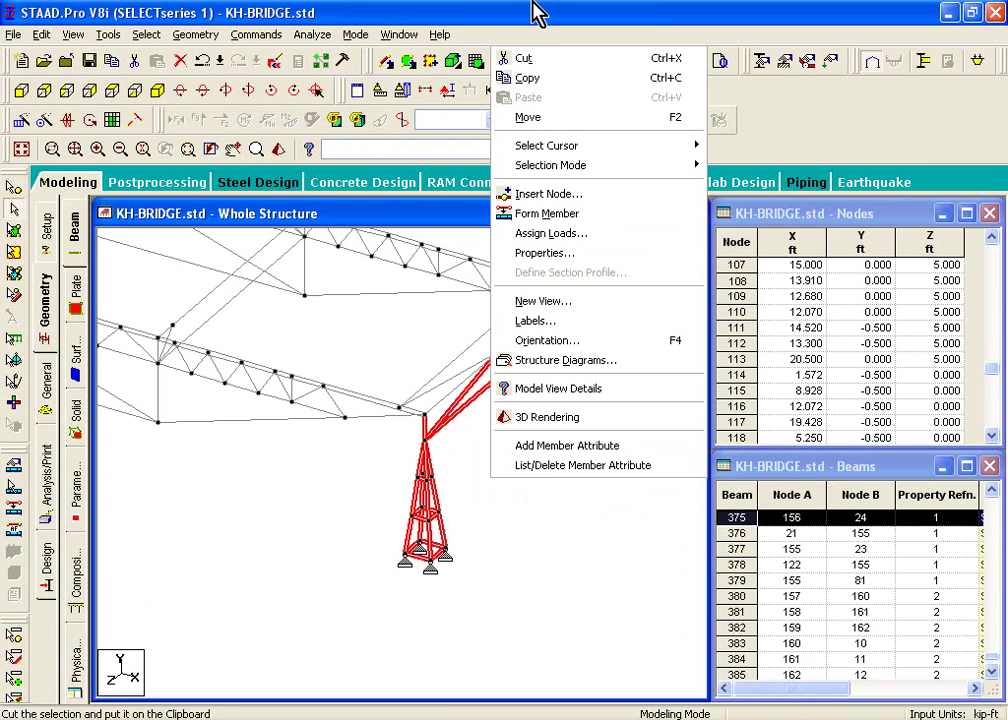
left_click(567, 118)
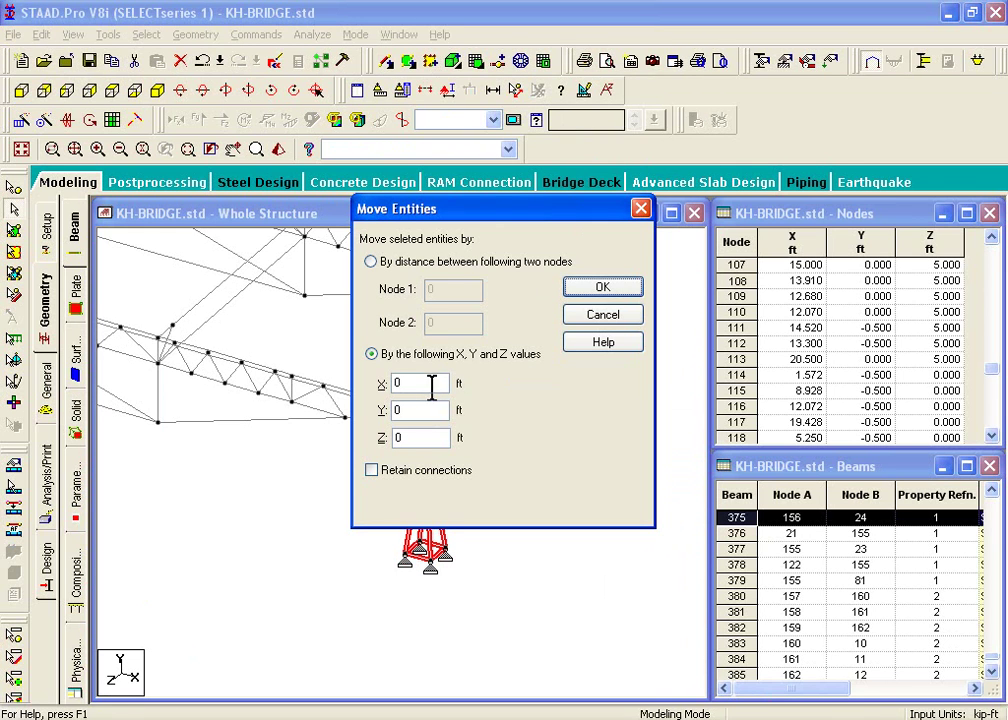
Step: Move the right support -6 ft along X and split members at coinciding nodes
double_click(395, 383)
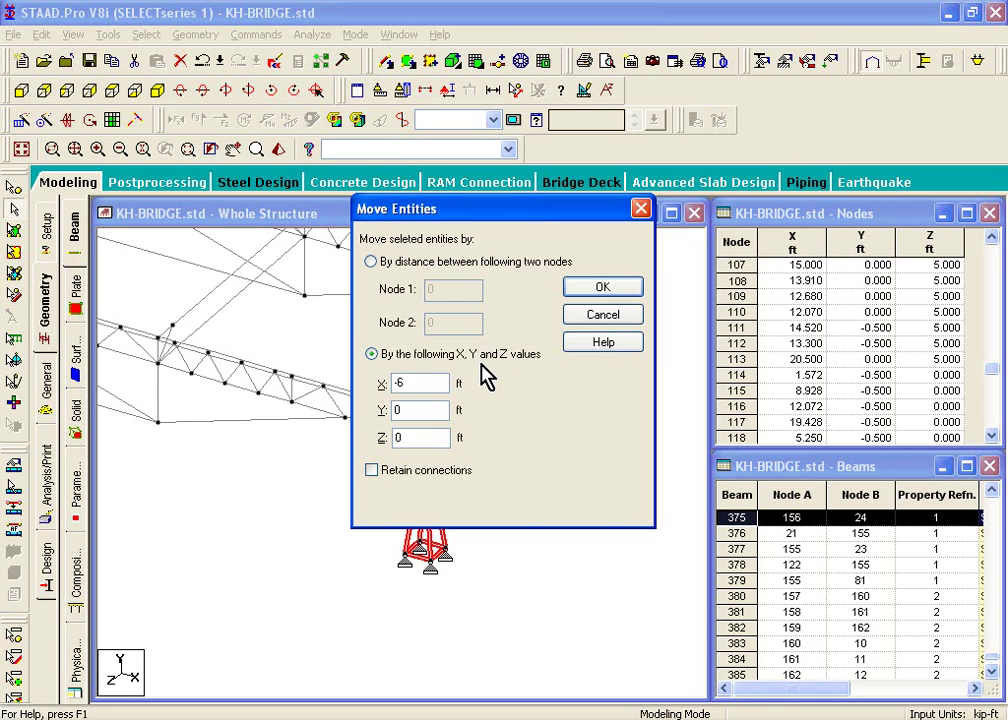
left_click(603, 288)
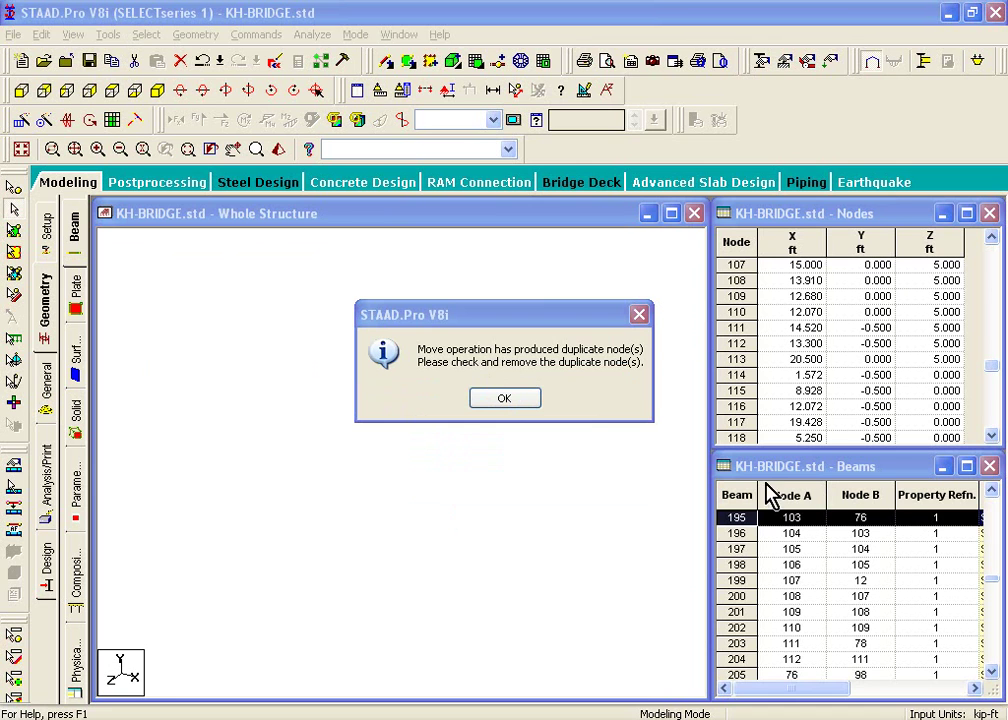
left_click(502, 398)
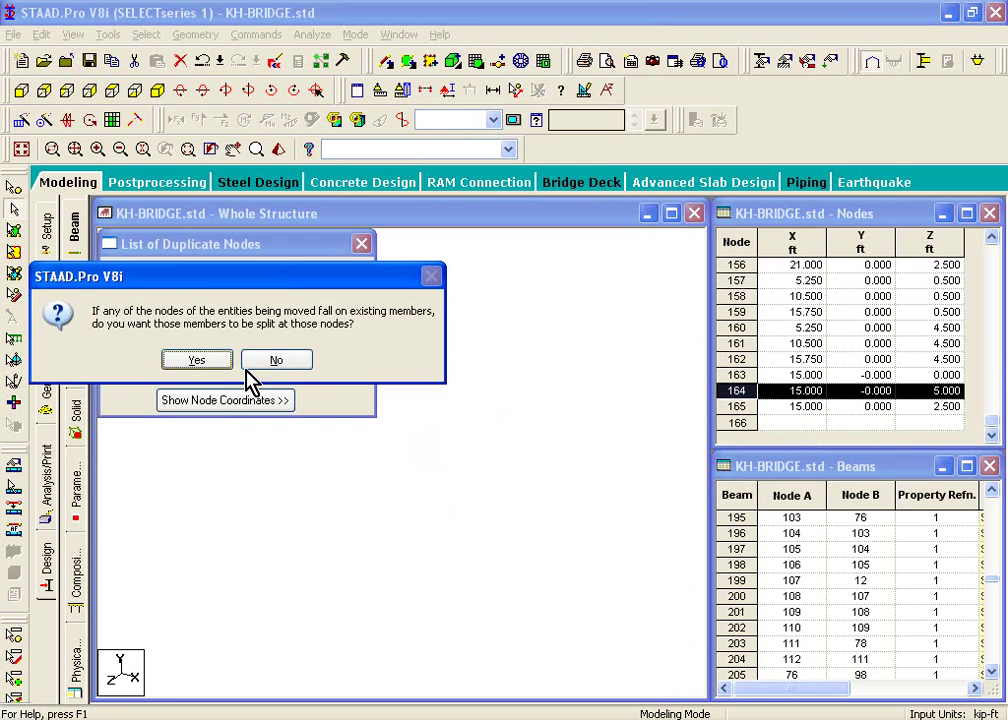
left_click(197, 360)
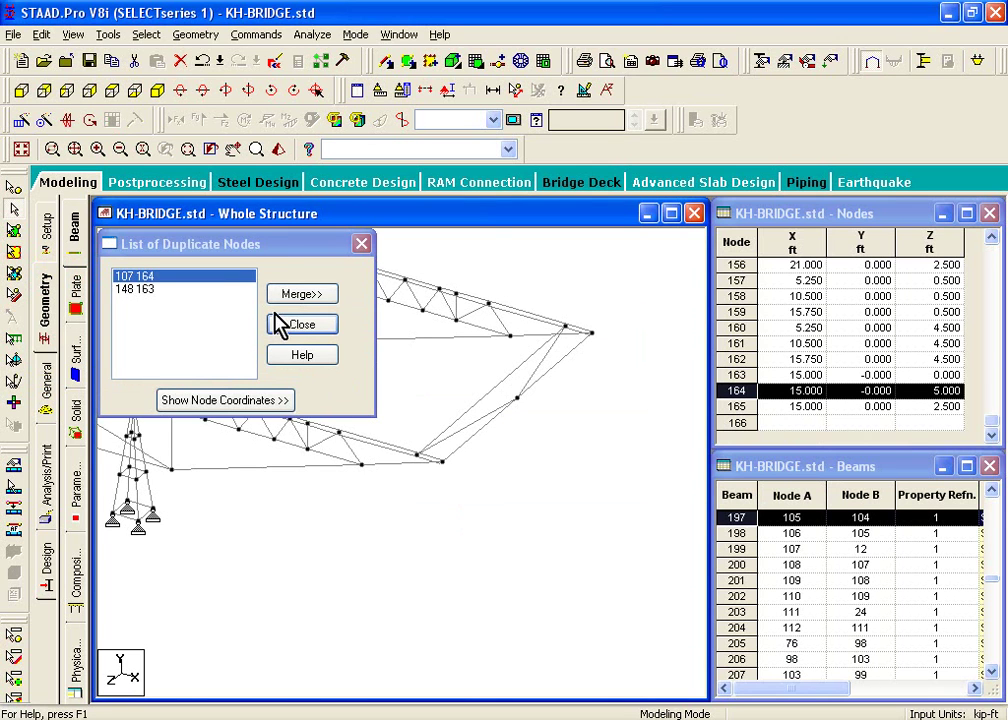
Step: Merge duplicate node 164 into 107 and 163 into 148, then close the list
left_click(298, 294)
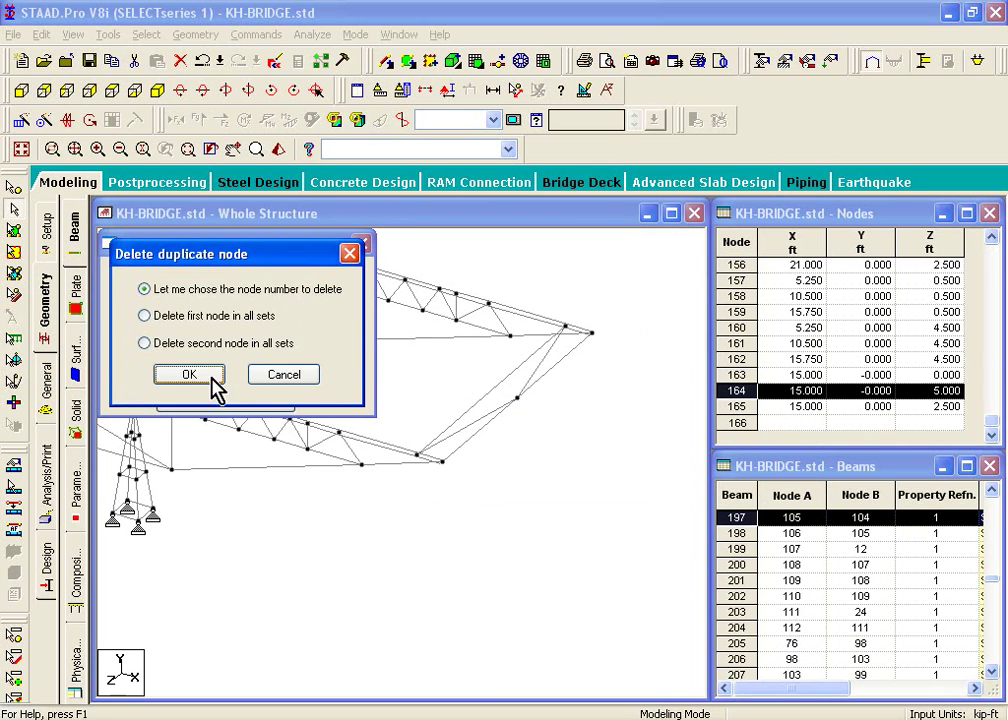
left_click(213, 384)
left_click(318, 310)
left_click(298, 294)
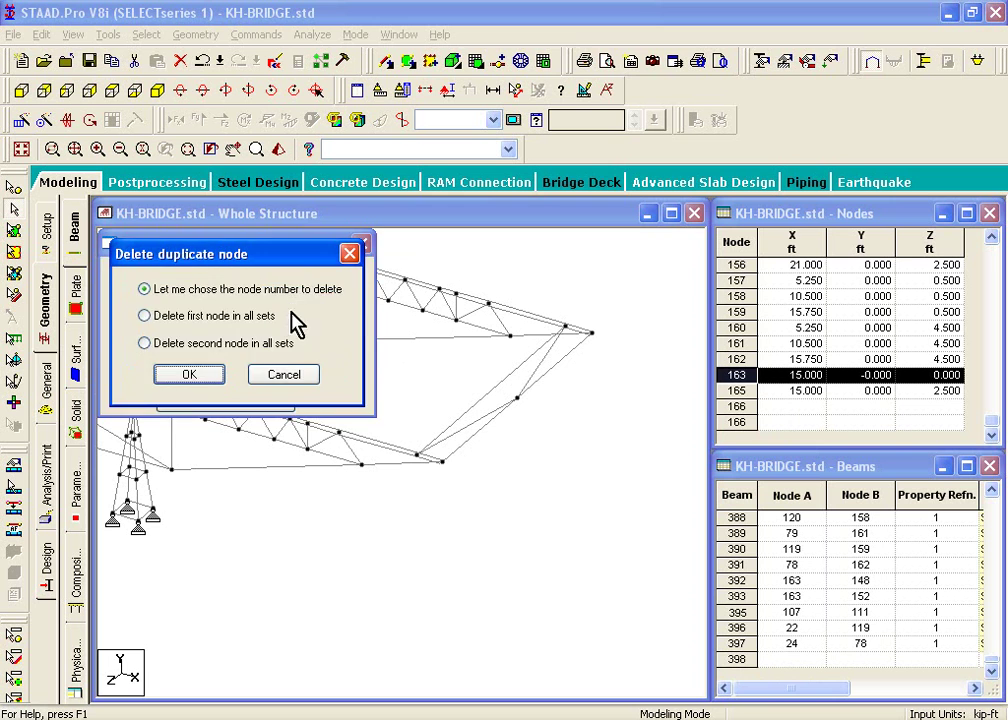
left_click(212, 379)
left_click(319, 313)
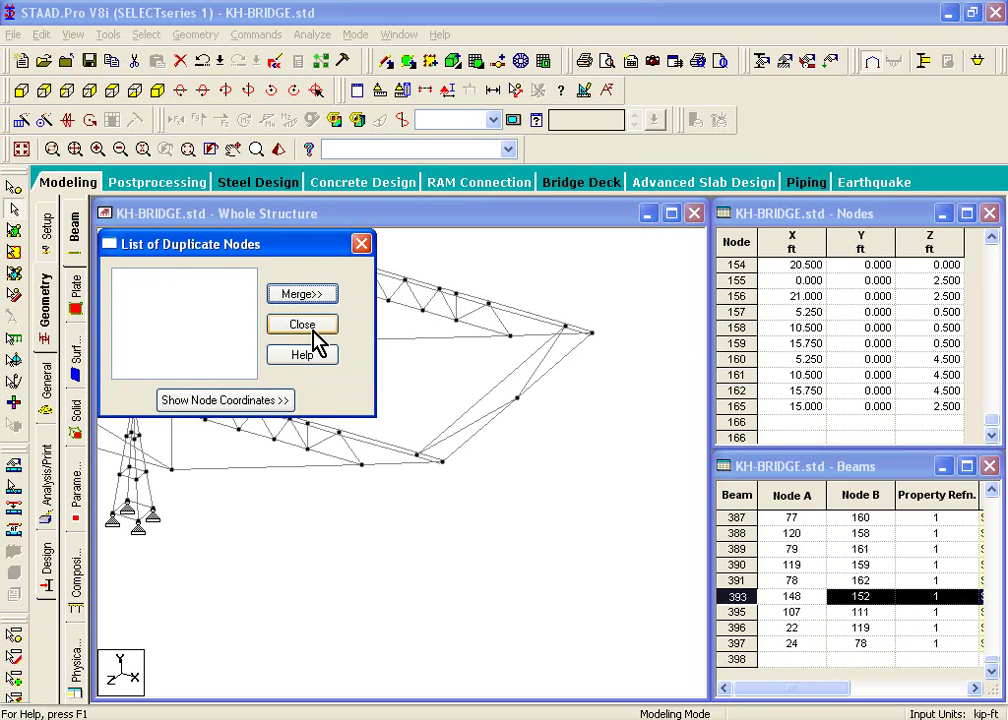
left_click(318, 330)
Step: Zoom in and pan so the cantilever end and both support towers fill the view
scroll(308, 439, "up", 3)
middle_click_drag(308, 439, 531, 470)
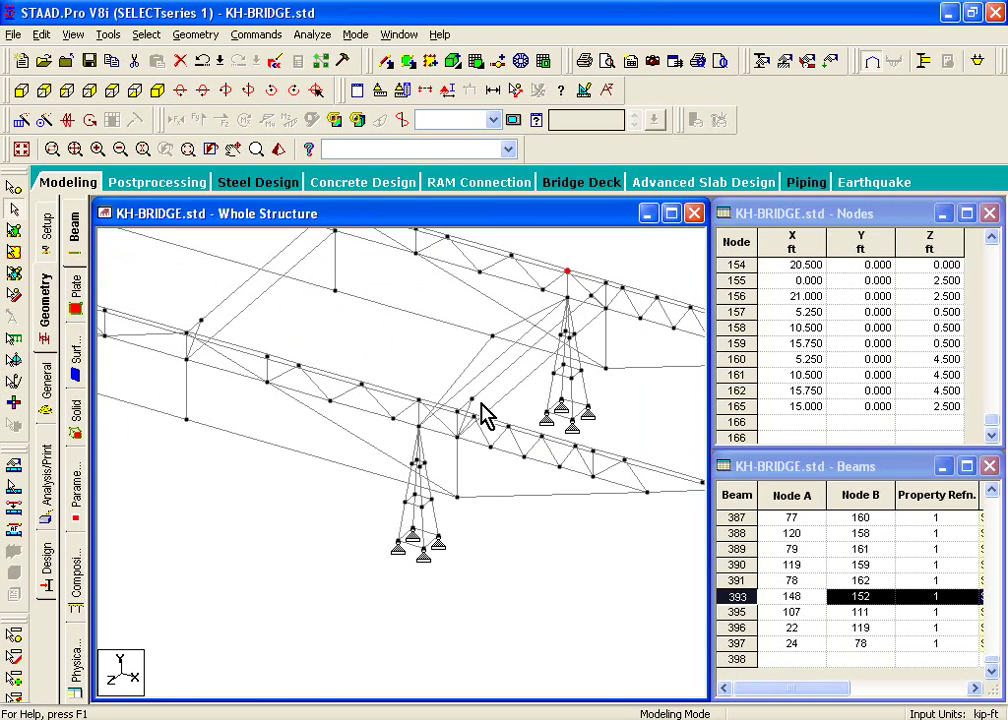
middle_click_drag(520, 403, 387, 459)
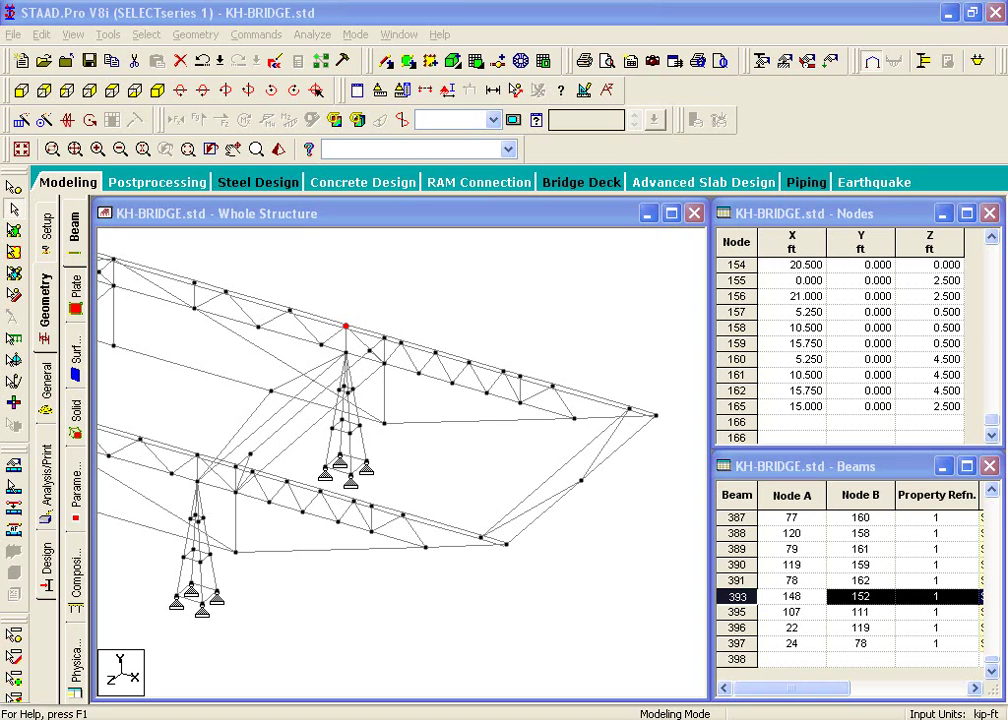
Step: Delete the six diagonal, vertical and bottom beams under both trusses, including beams 142 and 253
left_click(145, 515)
left_click(158, 512)
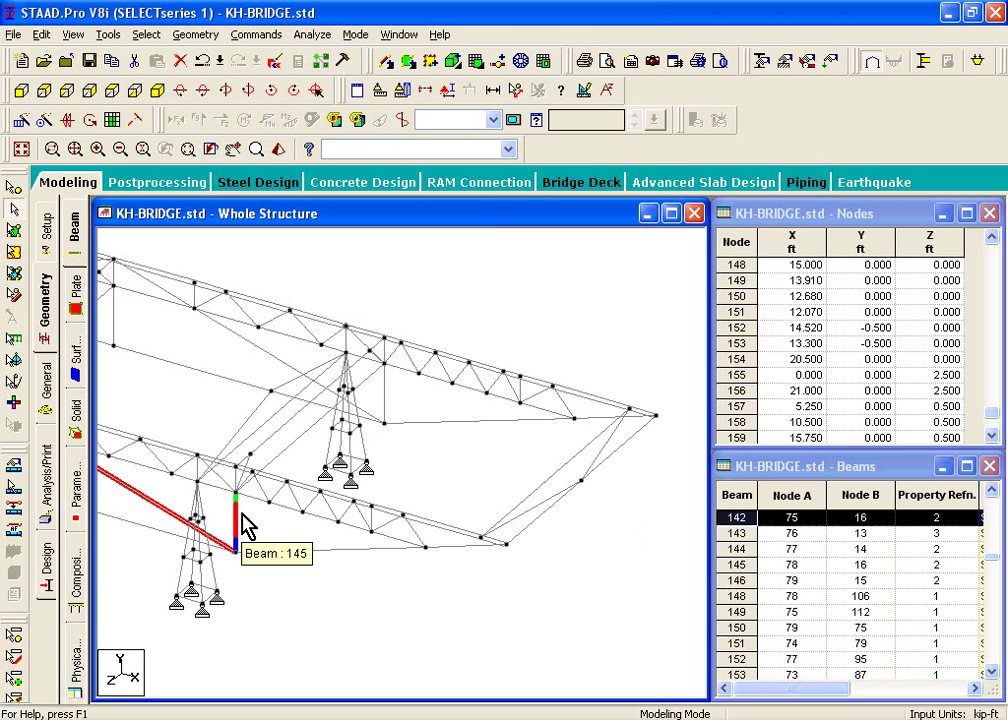
left_click(236, 520, "ctrl")
left_click(279, 550, "ctrl")
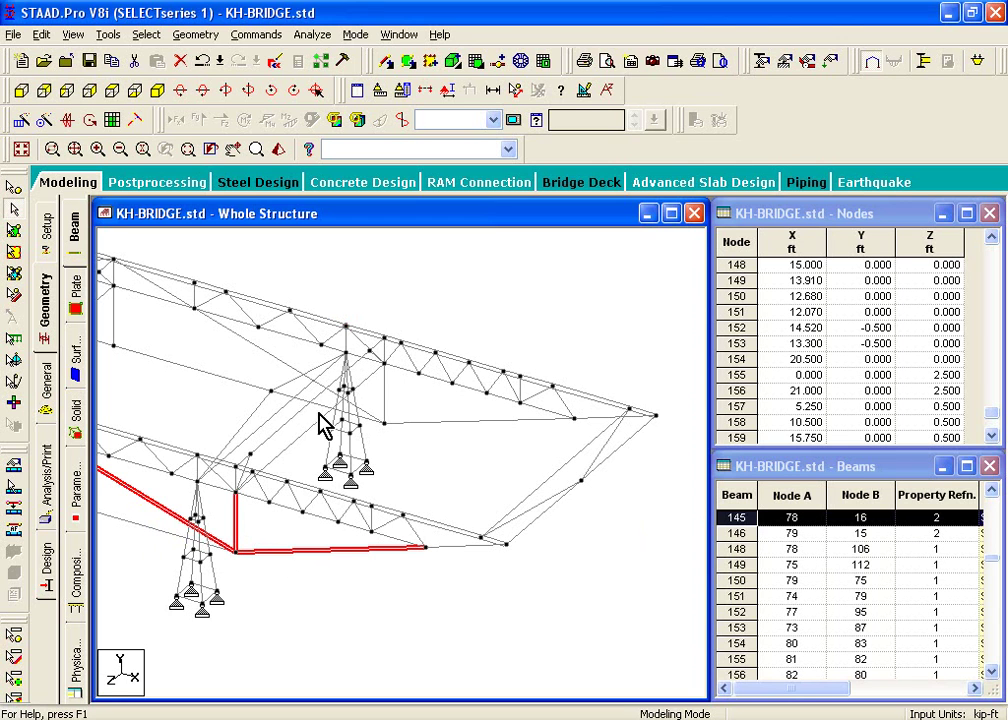
left_click(288, 376, "ctrl")
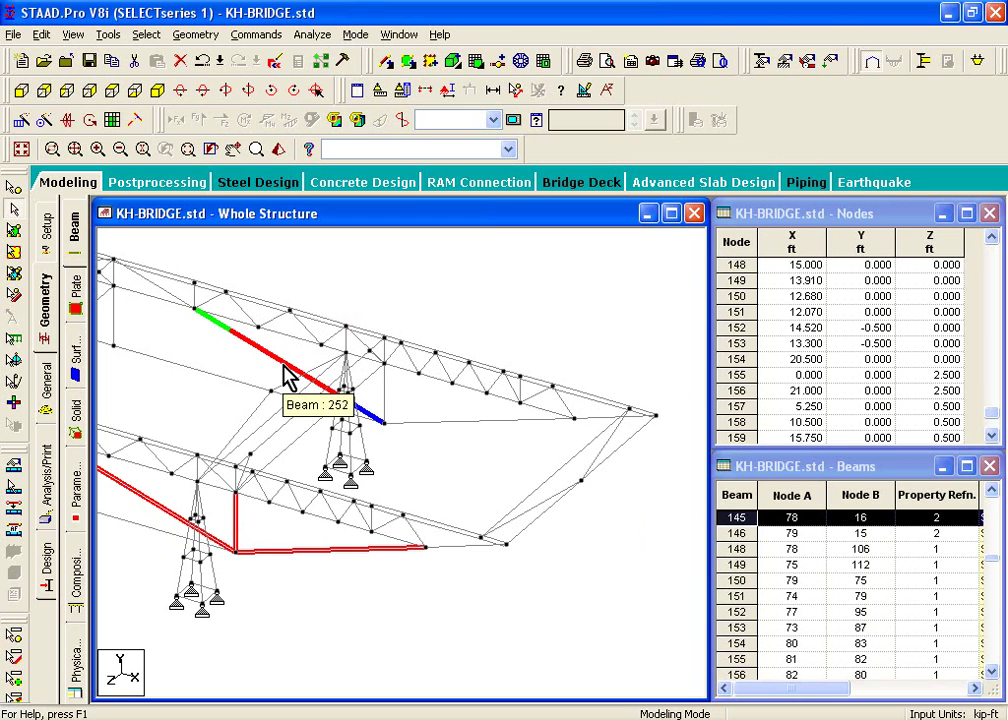
left_click(384, 408, "ctrl")
left_click(432, 421, "ctrl")
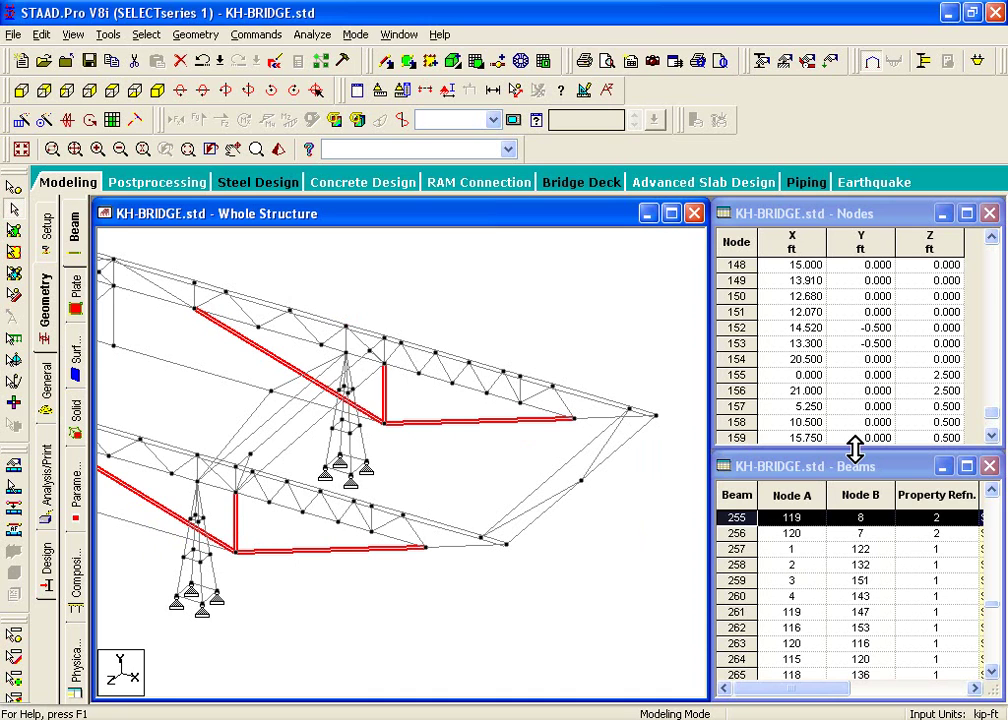
key("Delete")
key("Return")
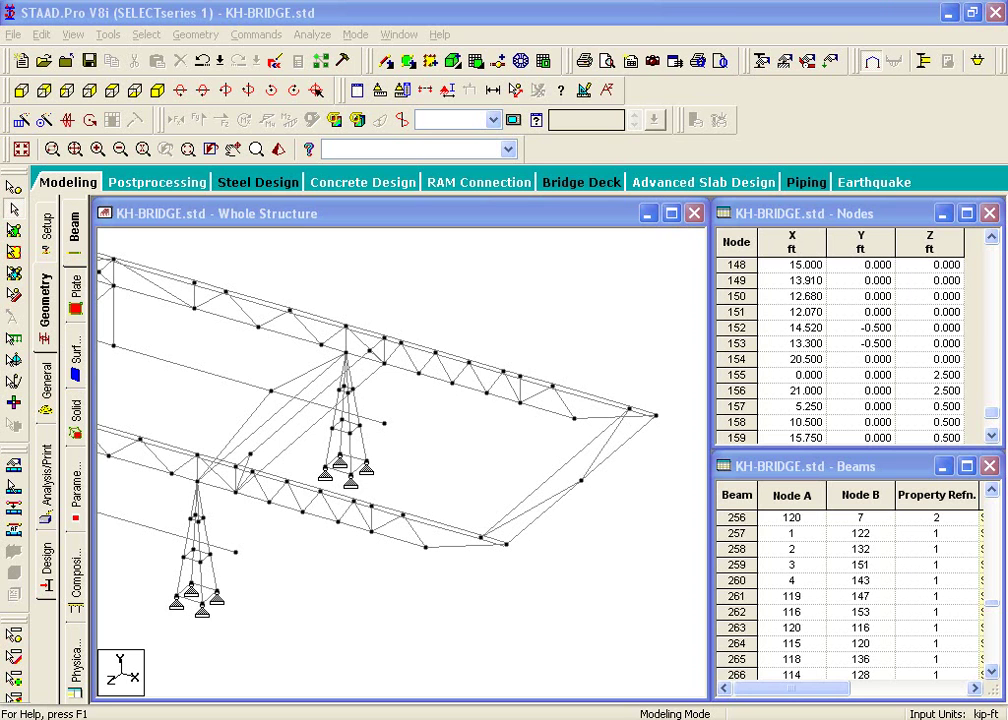
Step: Pan across the truss bays between the towers and select vertical hanger beams to inspect them
middle_click_drag(473, 628, 686, 655)
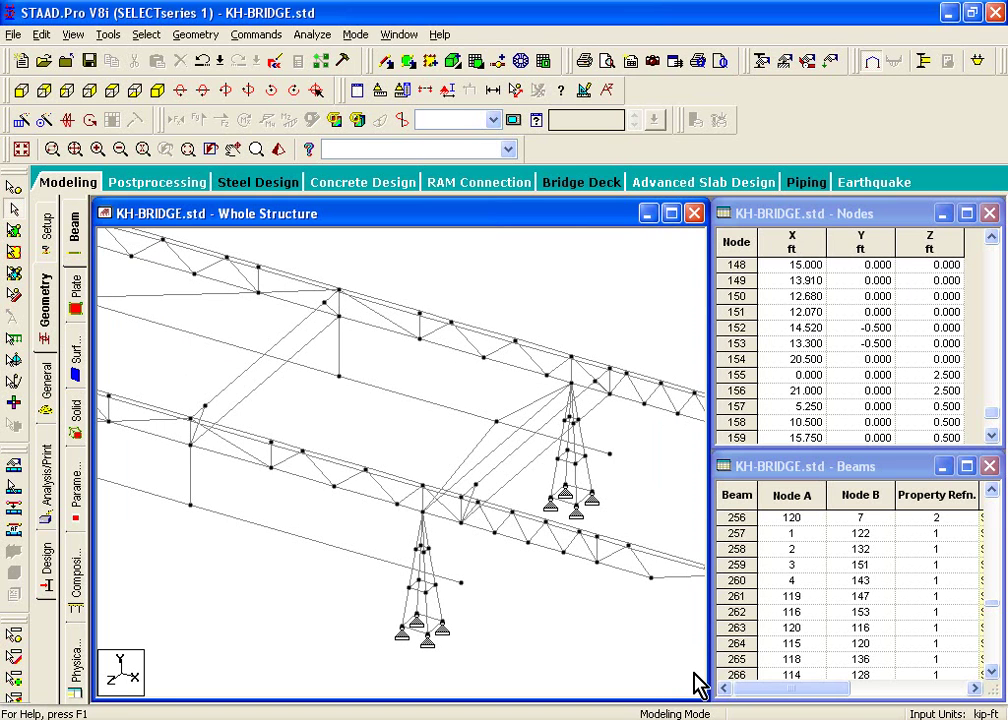
middle_click_drag(435, 585, 649, 632)
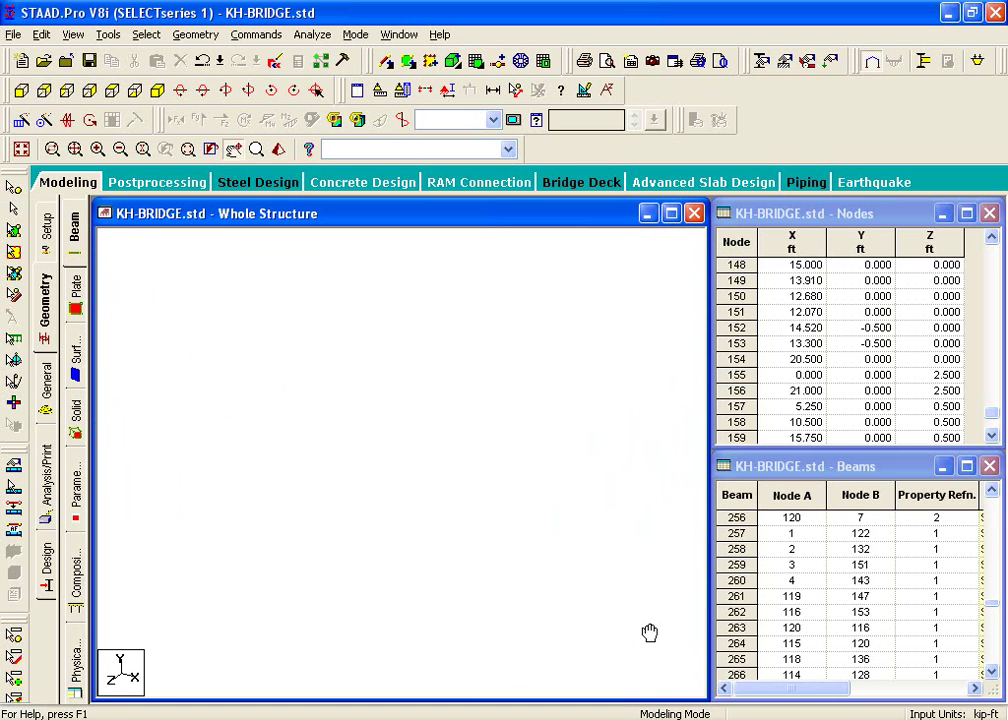
left_click(372, 545)
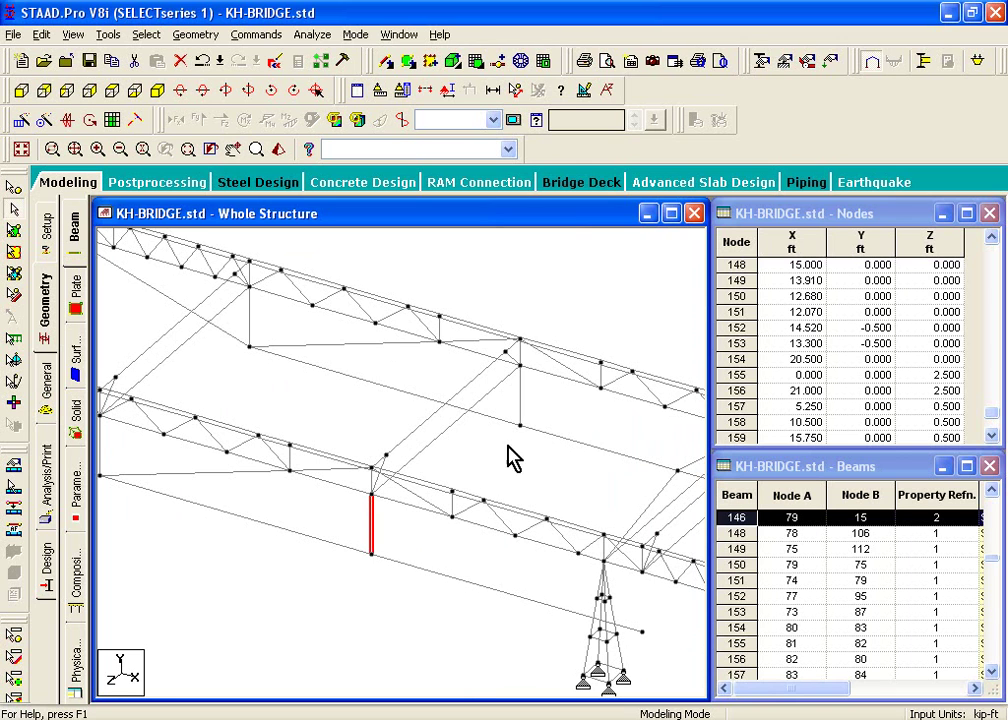
left_click(521, 398)
middle_click_drag(542, 479, 362, 479)
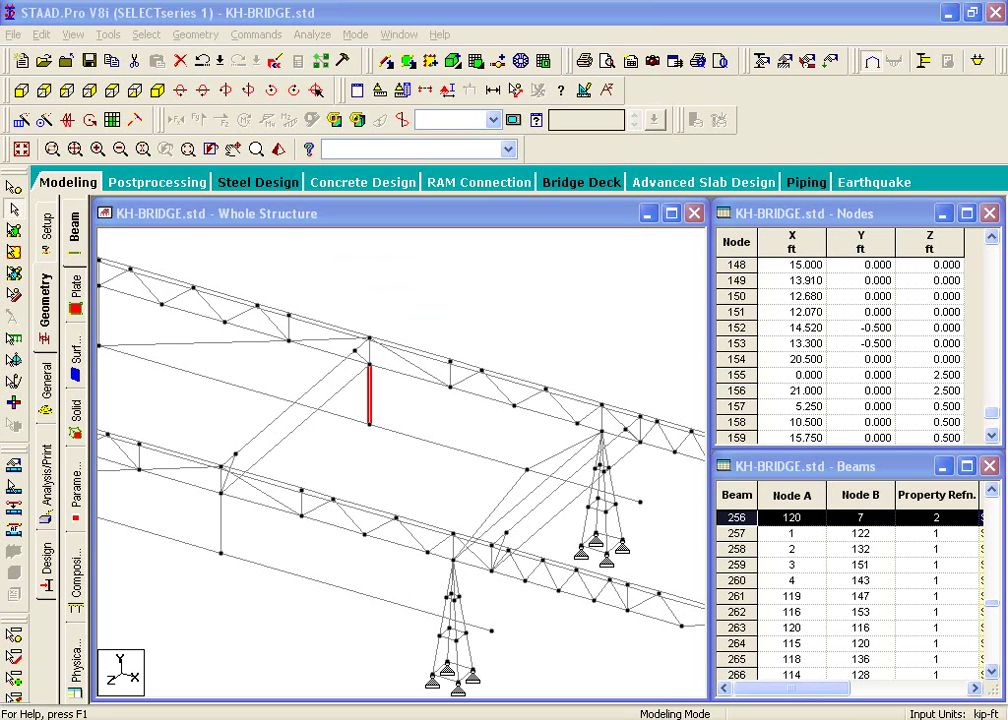
left_click(195, 34)
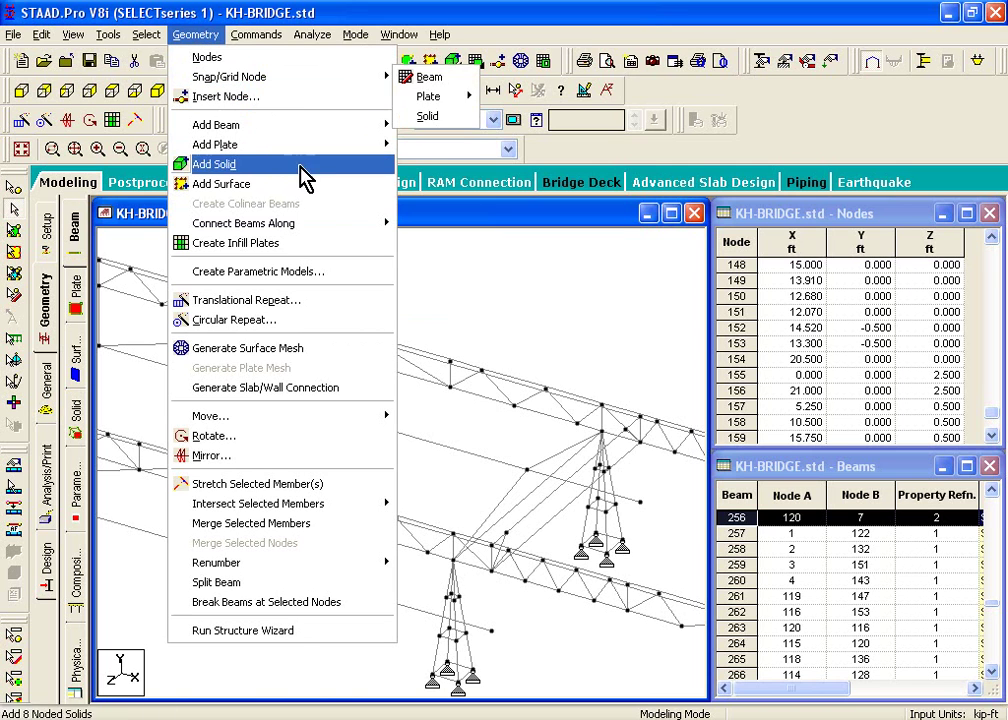
mouse_move(336, 124)
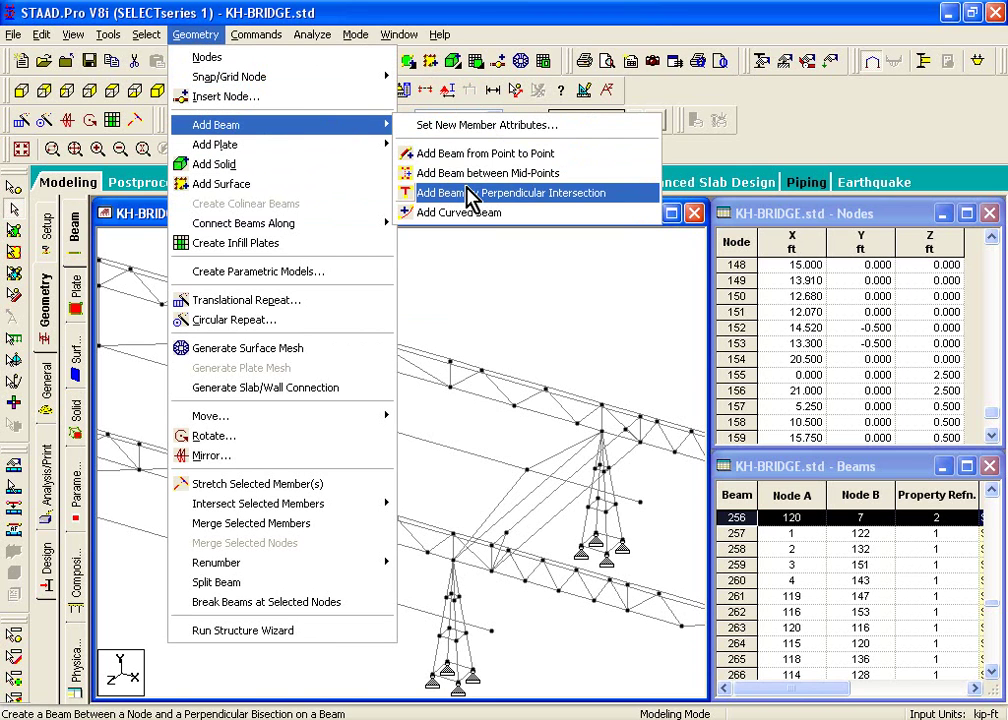
left_click(482, 6)
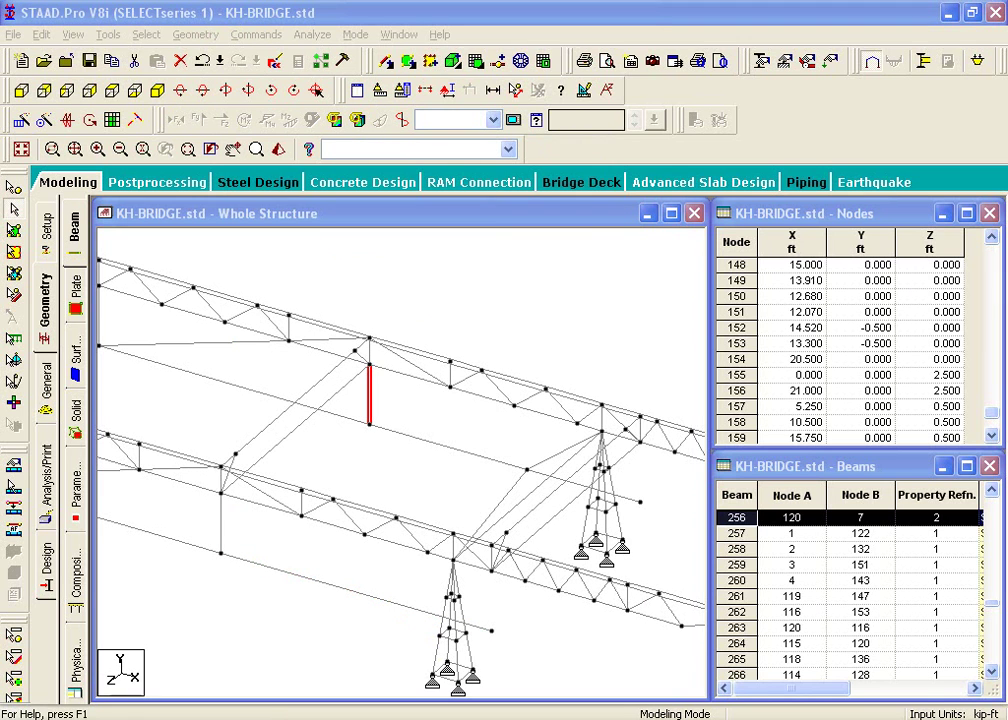
Step: Delete lower longitudinal beam 19 and its parallel beam, keeping their end nodes, then rotate the model
left_click(402, 606)
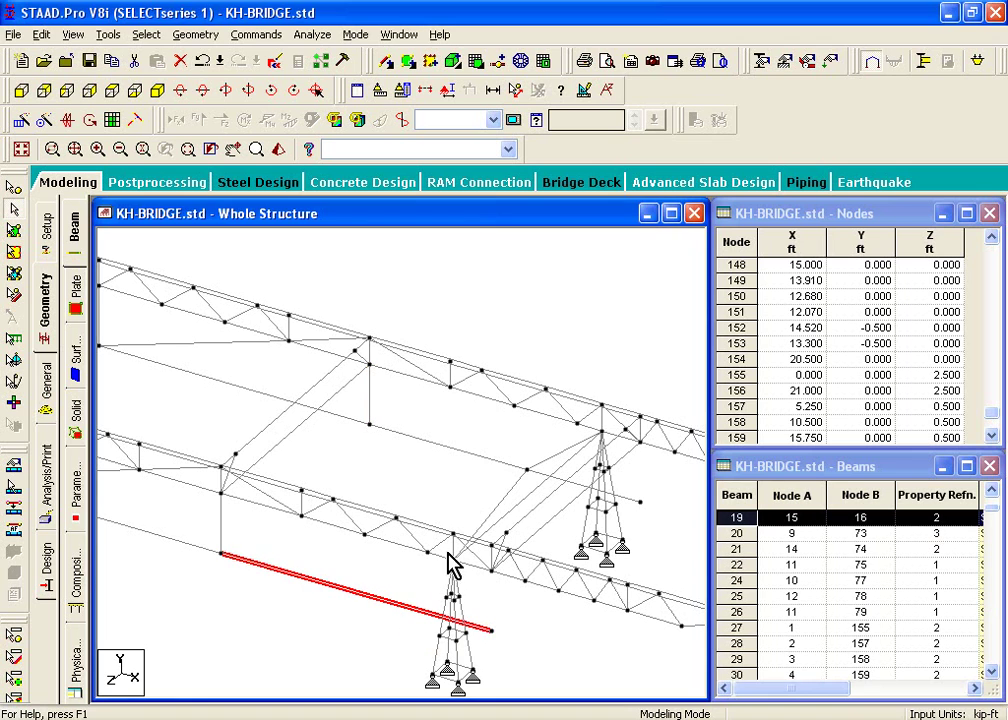
left_click(472, 453, "ctrl")
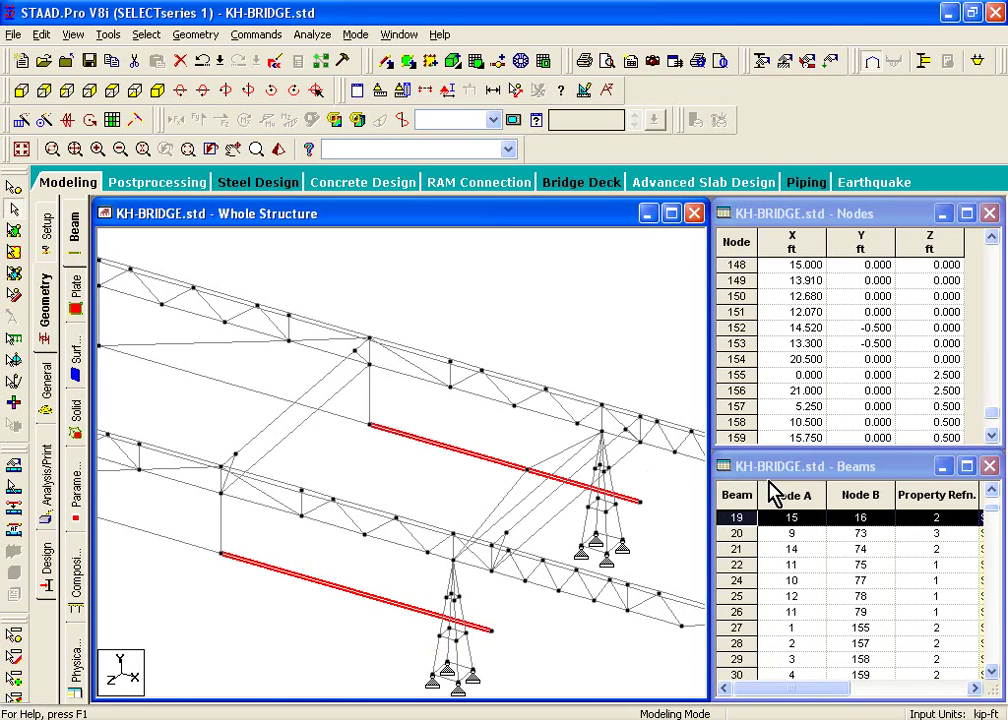
key("Delete")
key("Return")
key("n")
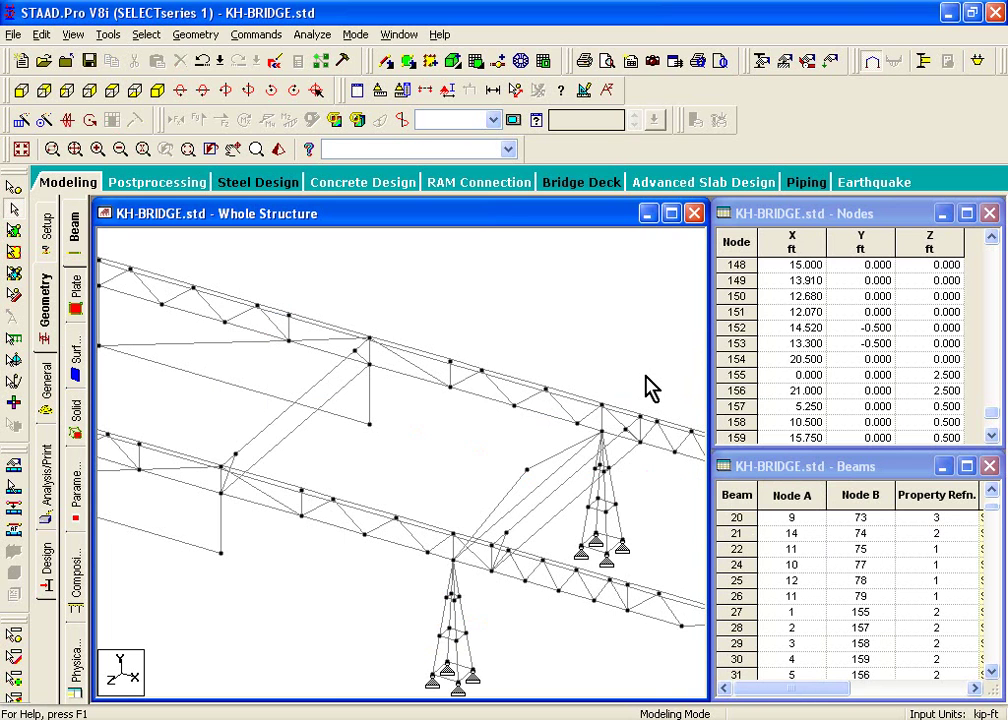
key("Right")
key("Right")
key("Right")
key("Right")
key("Right")
key("Right")
key("Right")
key("Right")
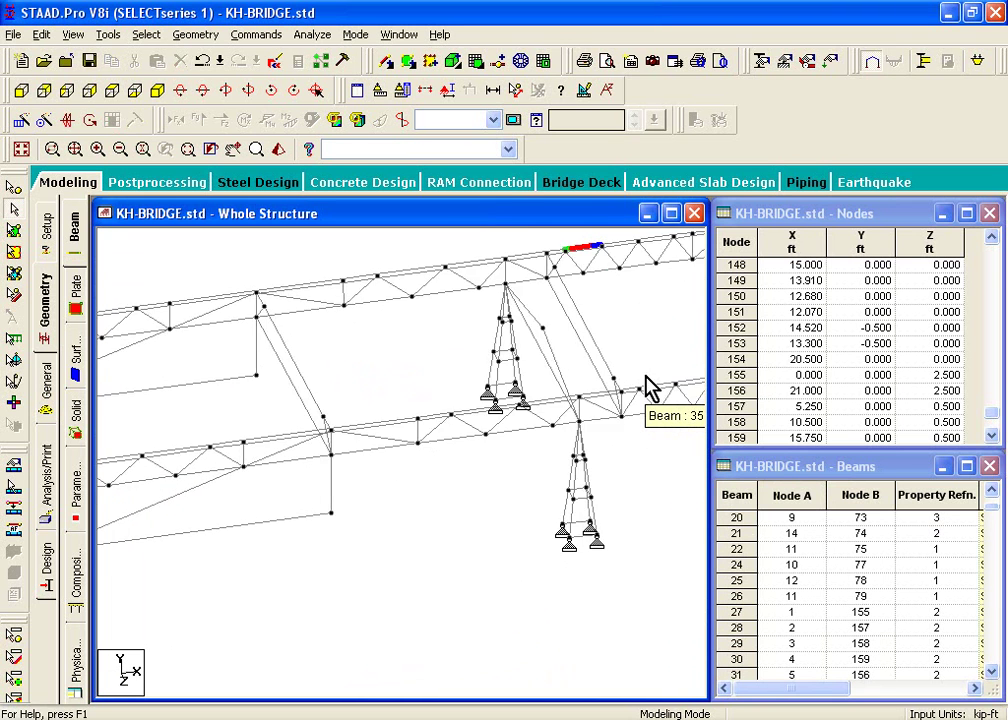
key("Right")
key("Right")
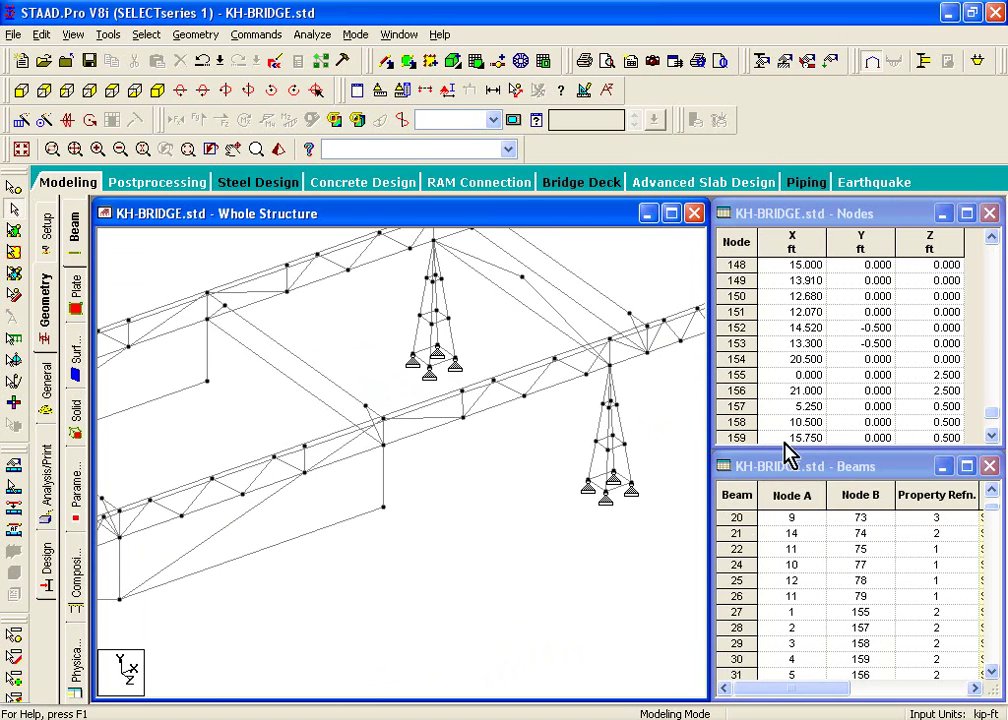
Step: Shift the model down-left and bring up the Geometry > Add Beam submenu
middle_click_drag(608, 477, 537, 595)
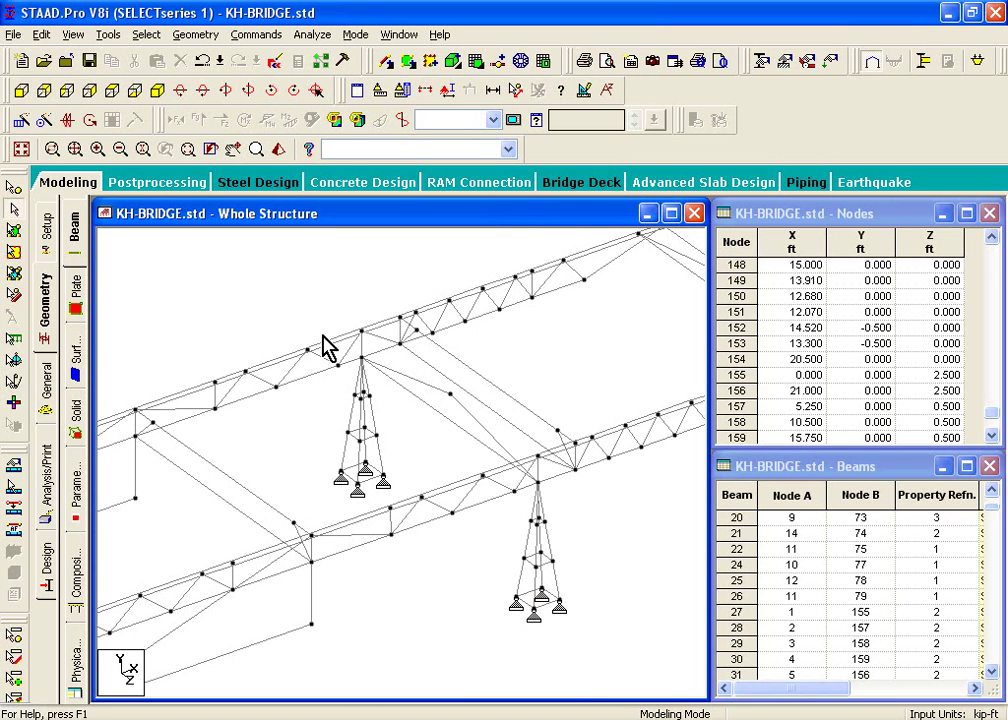
left_click(197, 38)
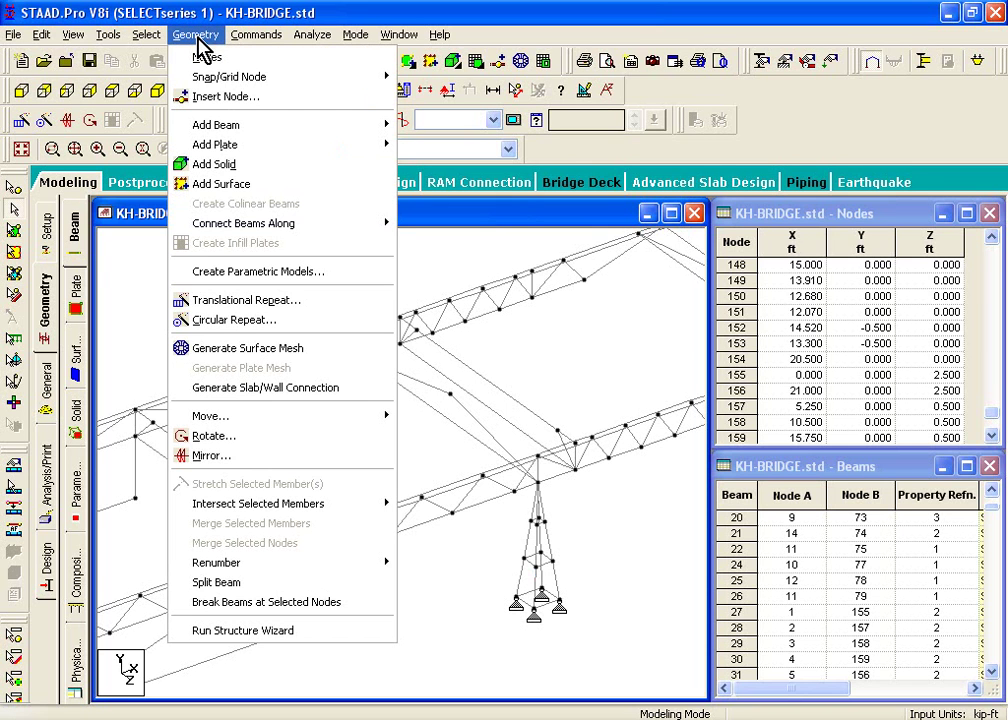
mouse_move(233, 84)
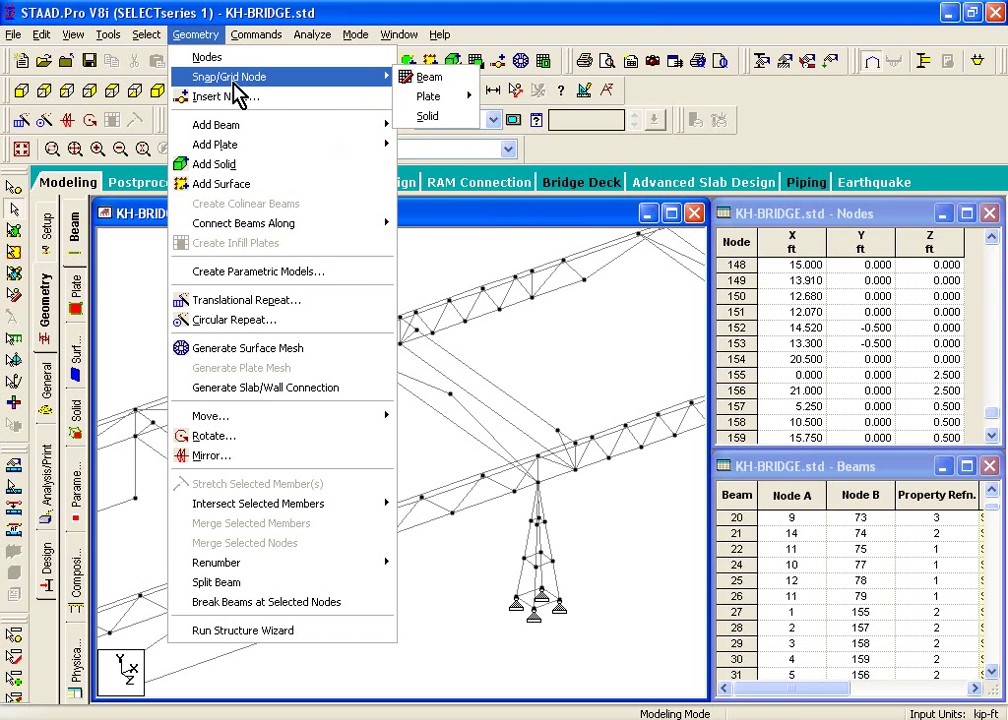
mouse_move(255, 128)
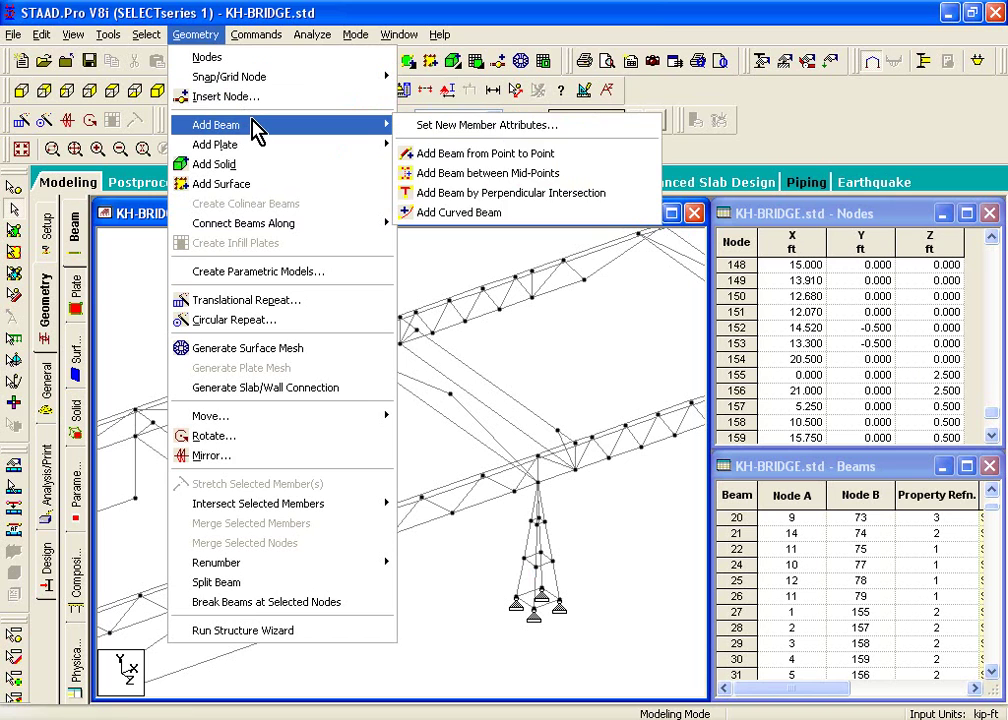
Step: Draw new beams node to node, ending with beams 205–207 (76–98, 98–103, 103–99)
left_click(539, 156)
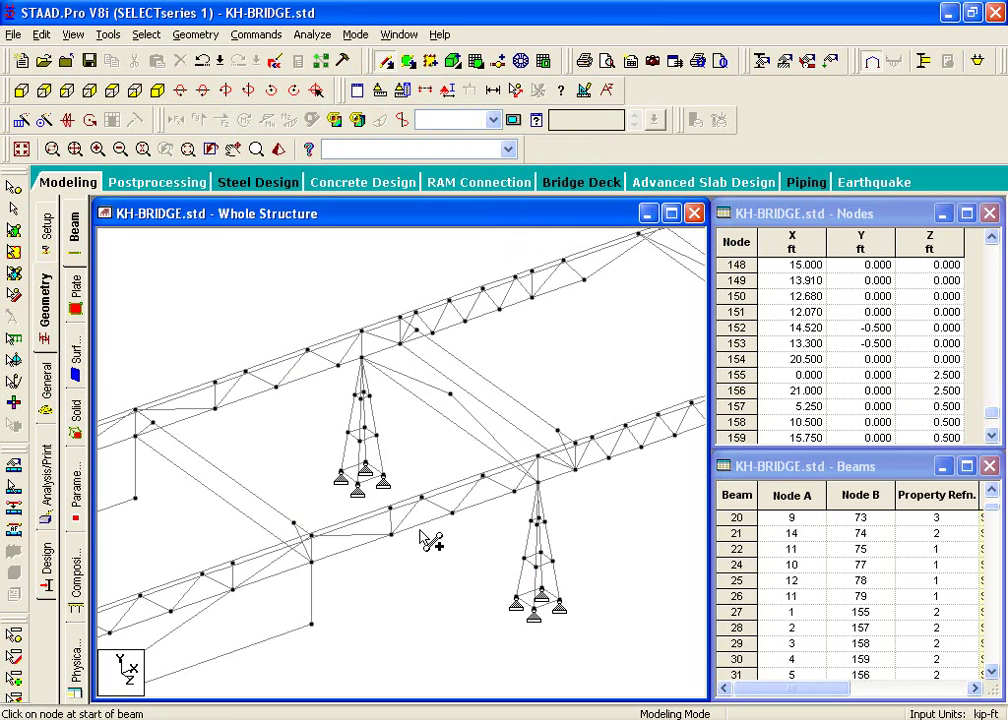
left_click_drag(312, 624, 539, 483)
left_click_drag(135, 497, 374, 372)
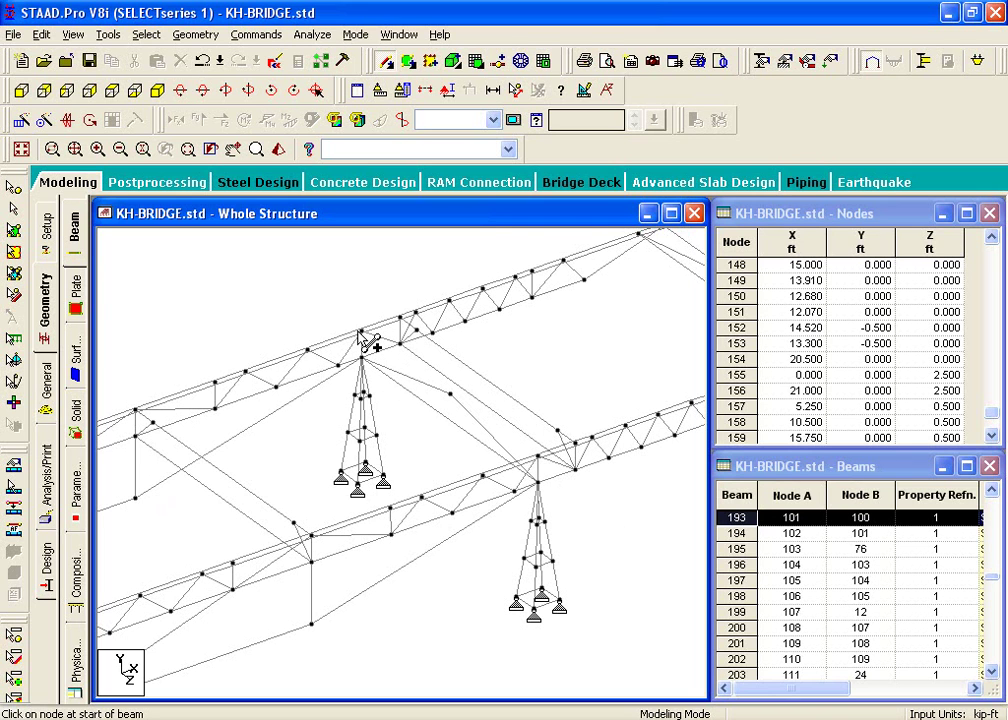
left_click_drag(360, 333, 450, 395)
left_click_drag(402, 322, 548, 434)
middle_click_drag(620, 340, 447, 404)
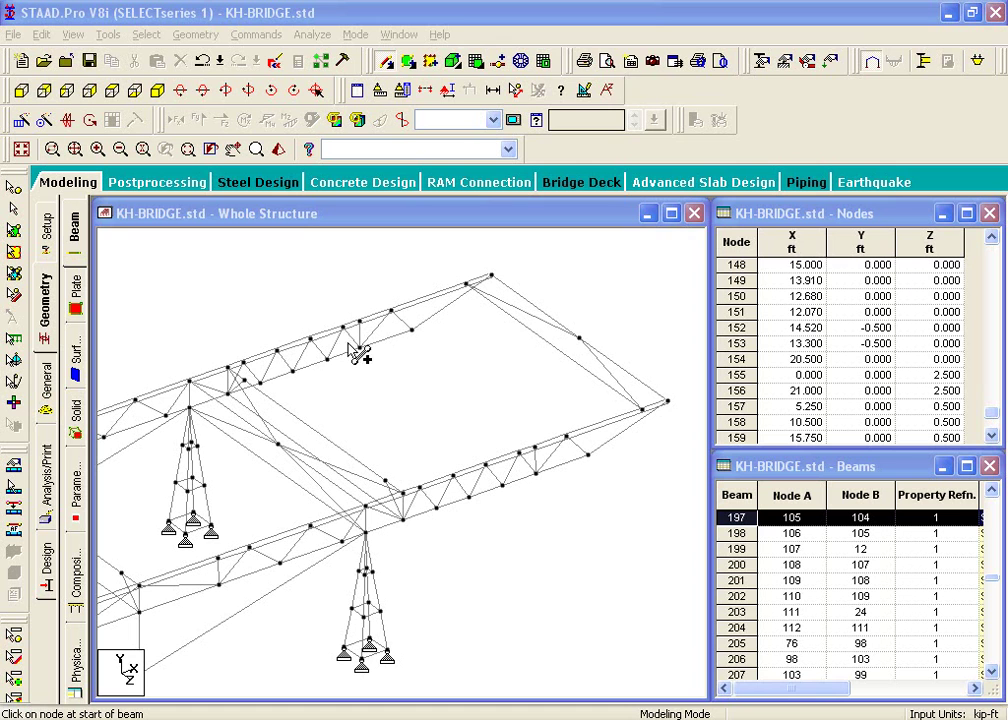
left_click(516, 90)
left_click(228, 367)
left_click(491, 276)
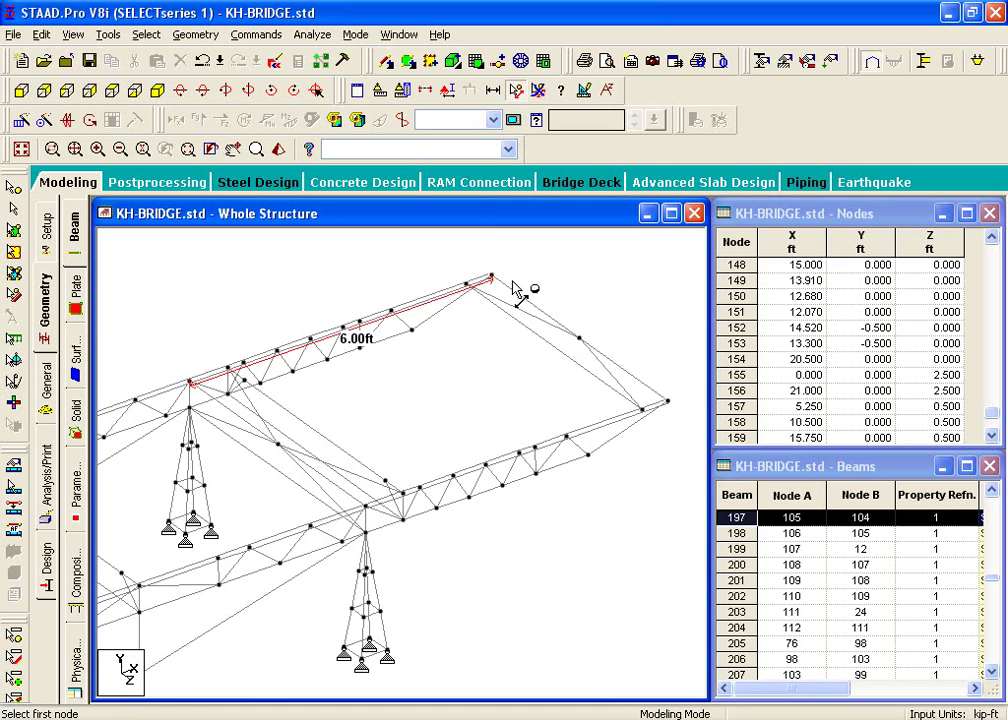
left_click(538, 90)
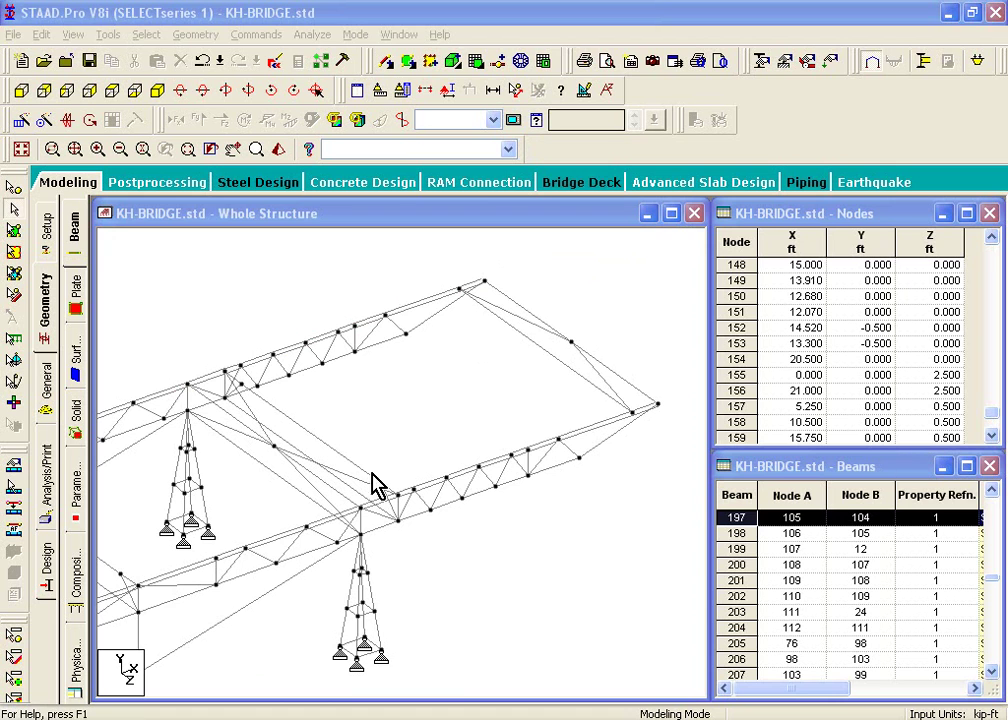
middle_click_drag(344, 450, 558, 432)
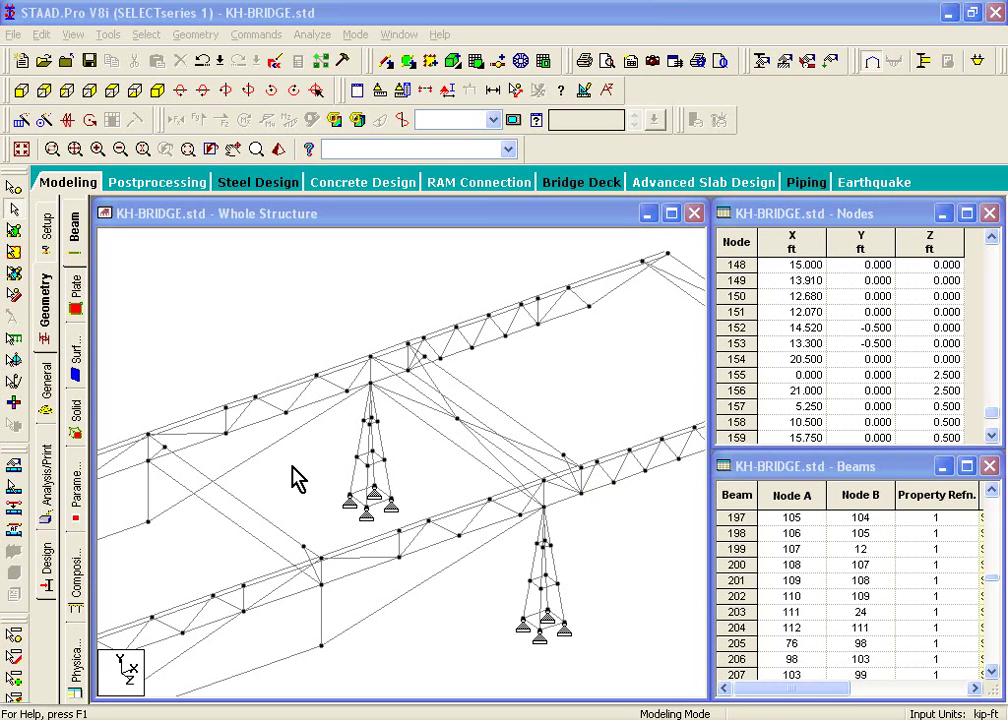
Step: Open the Properties – Whole Structure dialog and pick the second User Defined Tube section, R2
left_click(48, 385)
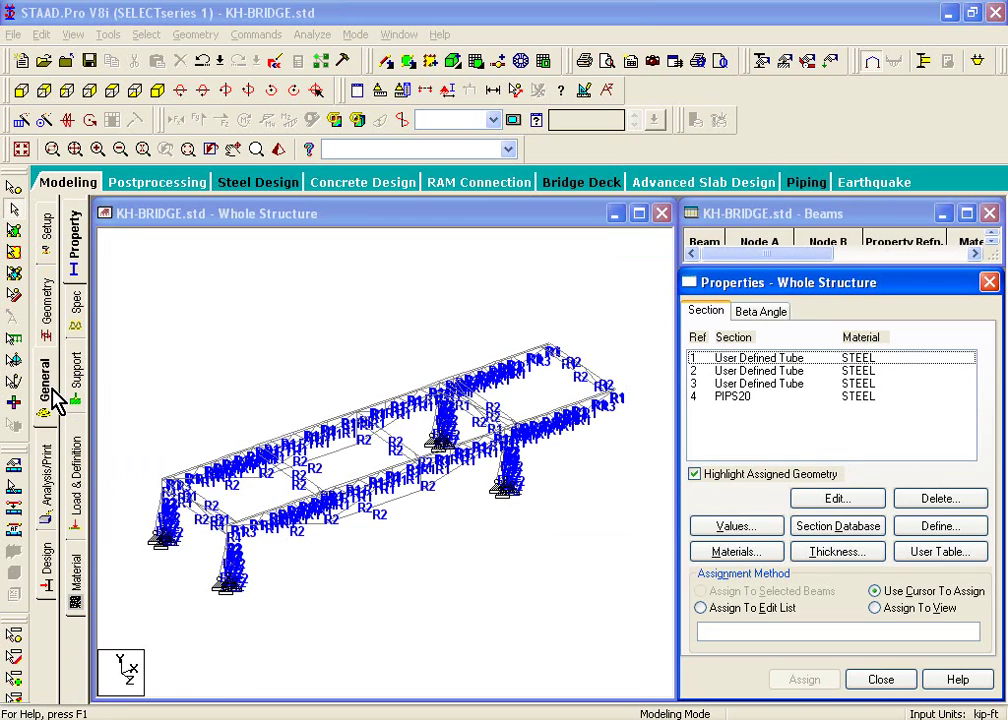
left_click(782, 371)
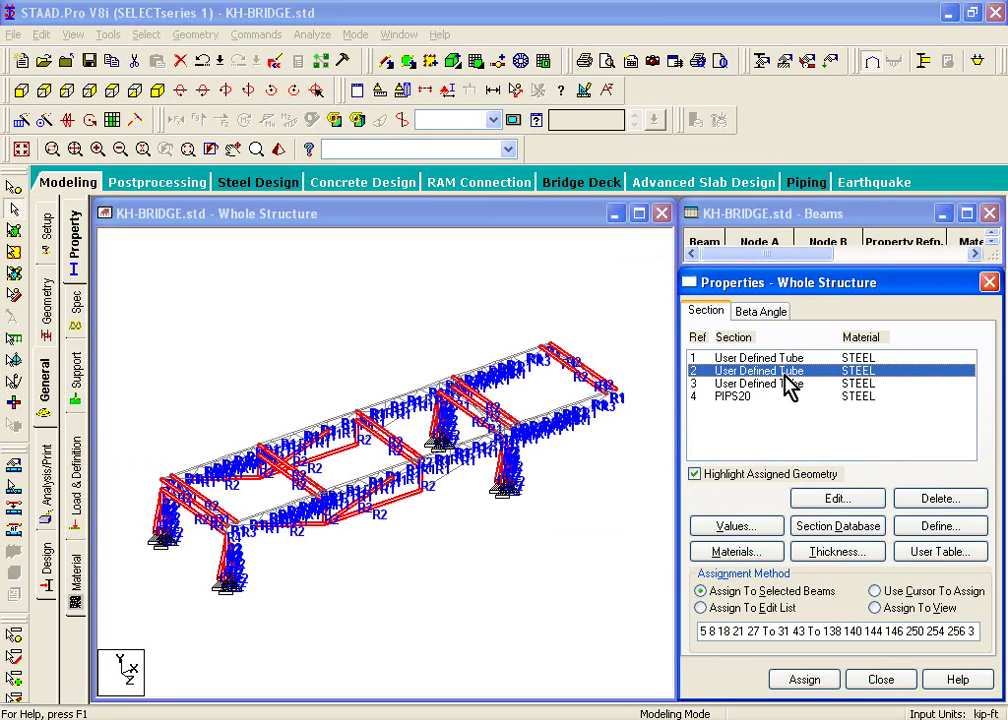
scroll(400, 227, "up", 1)
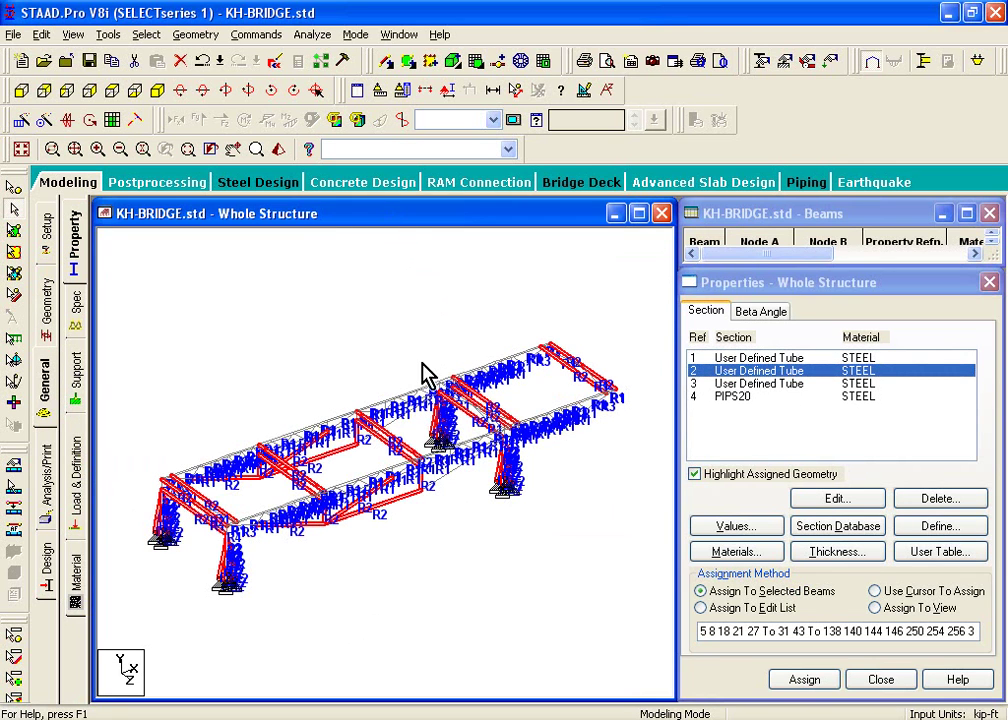
scroll(423, 380, "up", 3)
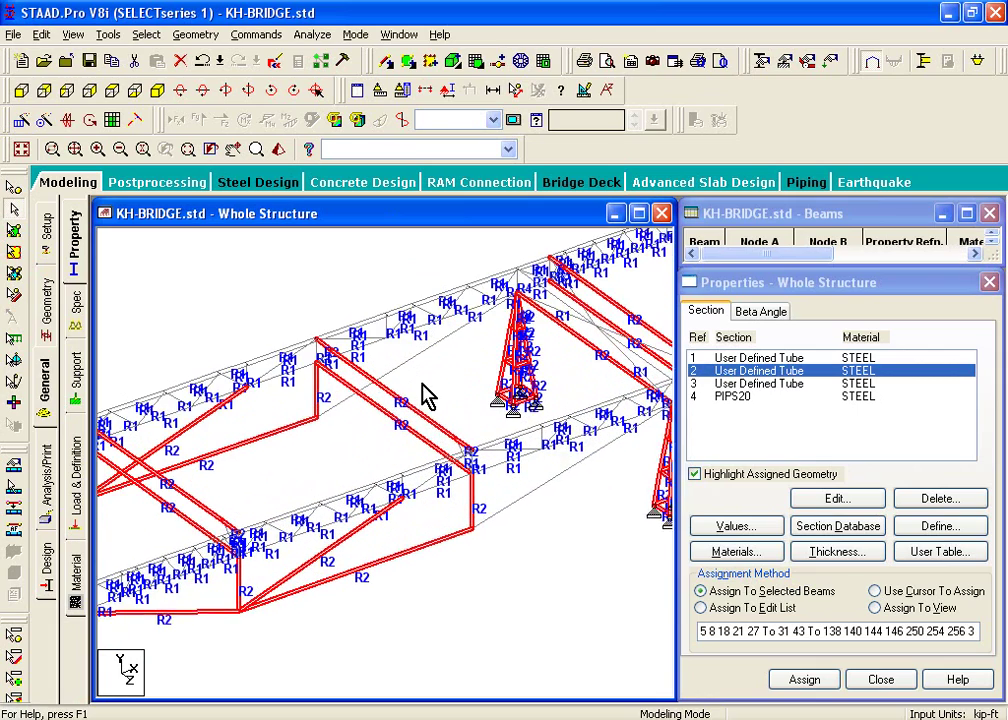
Step: Select the new cantilever-span beams, including the diagonal, and assign section R2 to them
left_click(418, 368)
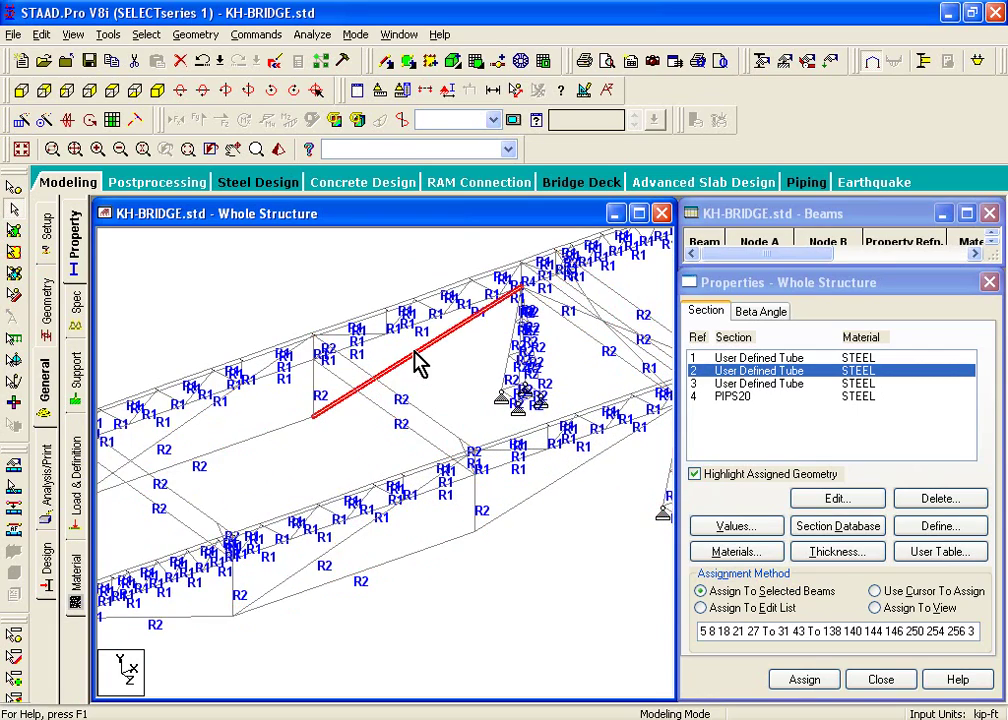
left_click(428, 390, "ctrl")
middle_click_drag(433, 380, 440, 530)
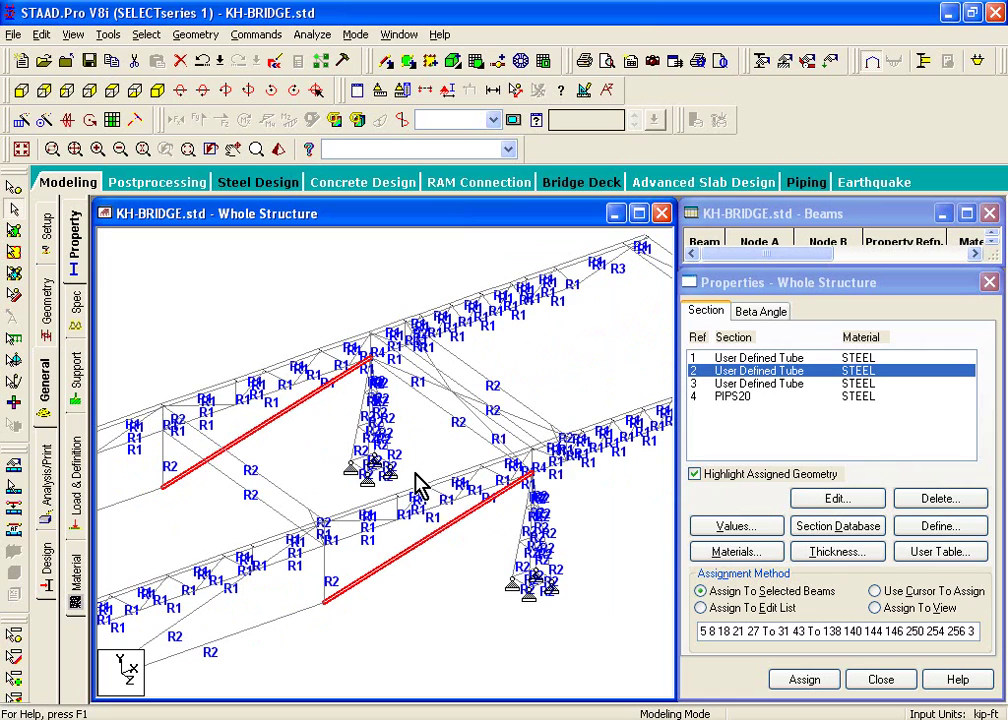
scroll(440, 390, "up", 3)
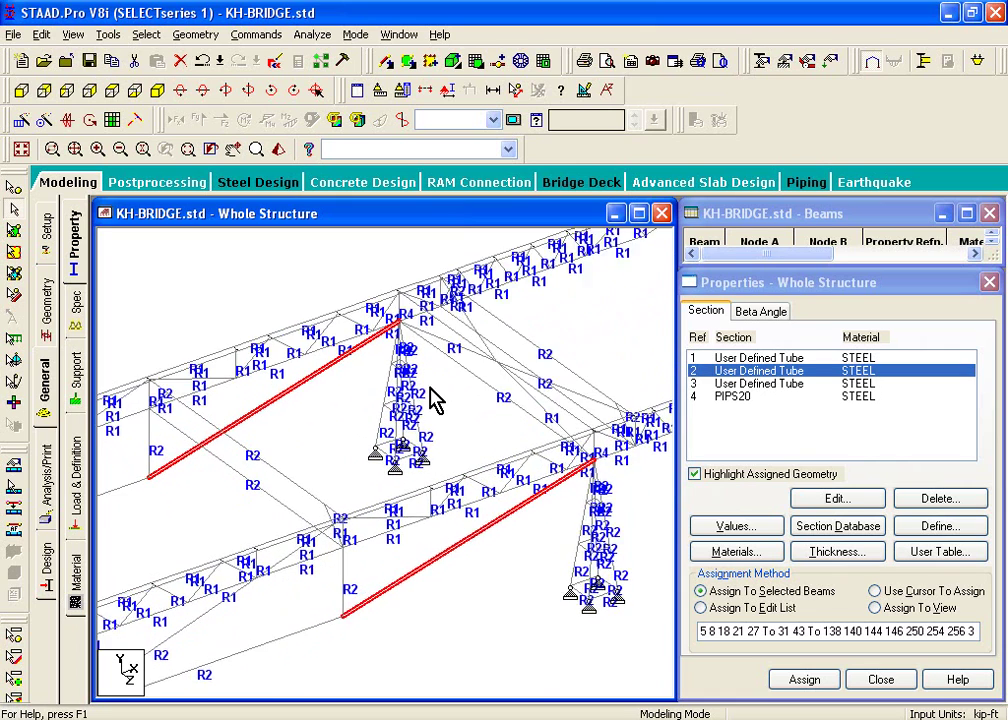
scroll(520, 395, "up", 2)
middle_click_drag(520, 395, 428, 479)
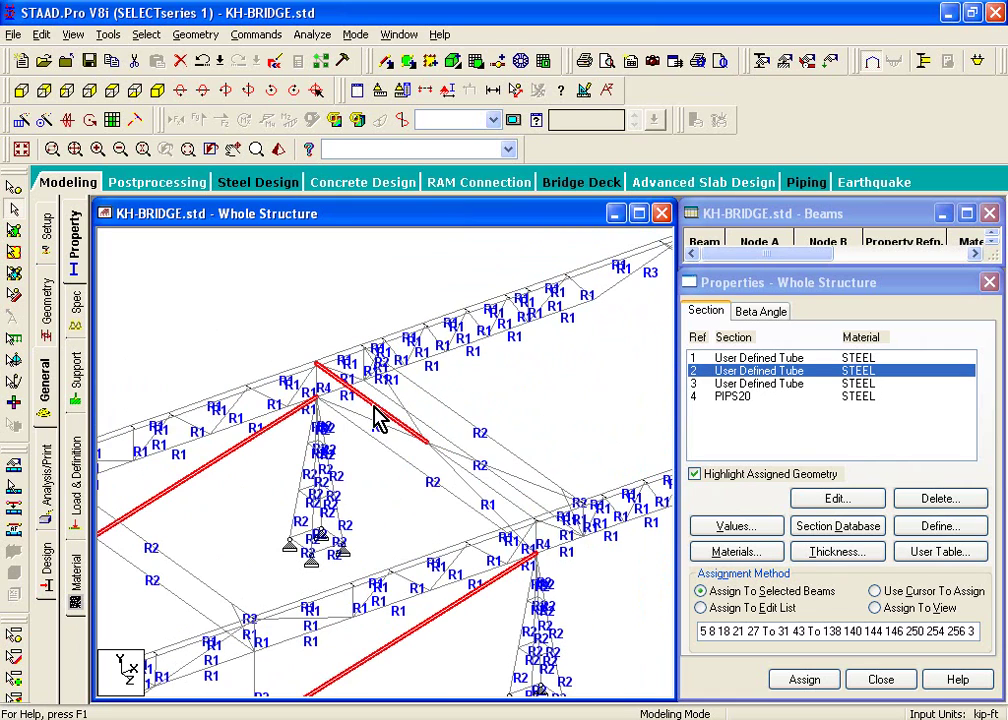
left_click(490, 488)
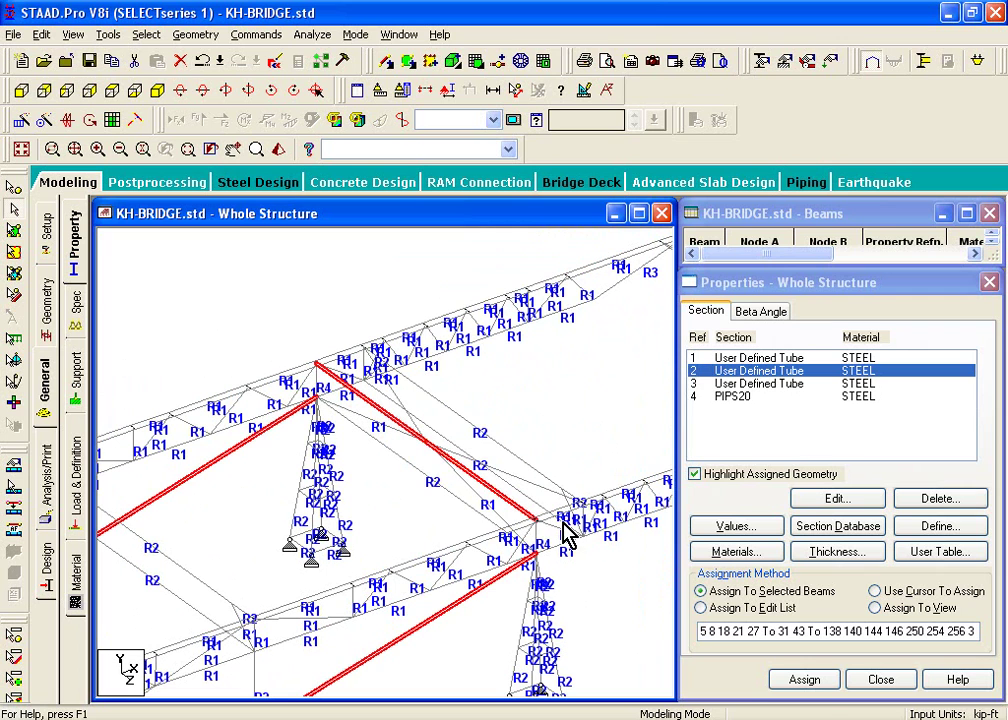
left_click(822, 685)
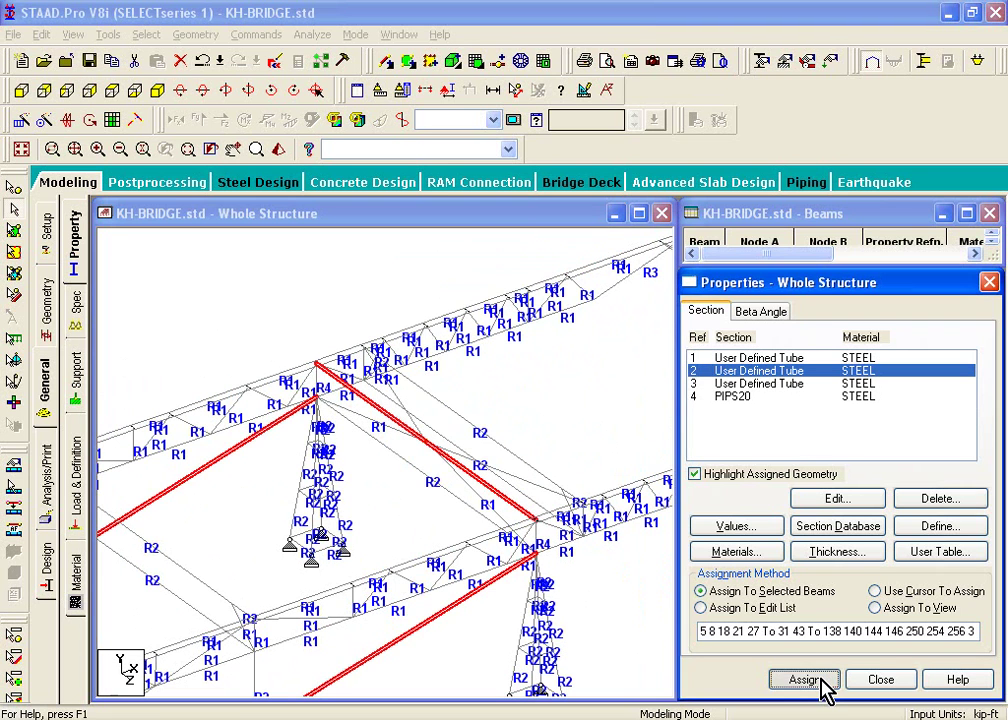
left_click(763, 520)
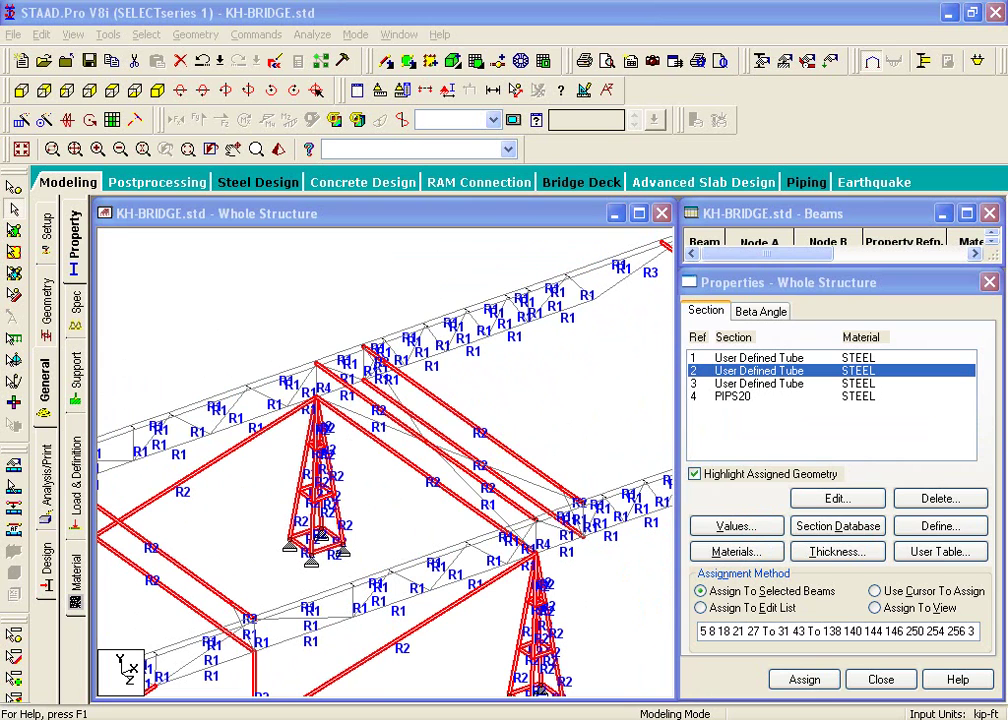
Step: Assign User Defined Tube R1 to both new diagonal beams, then clear the selection and rotate the view
left_click(790, 360)
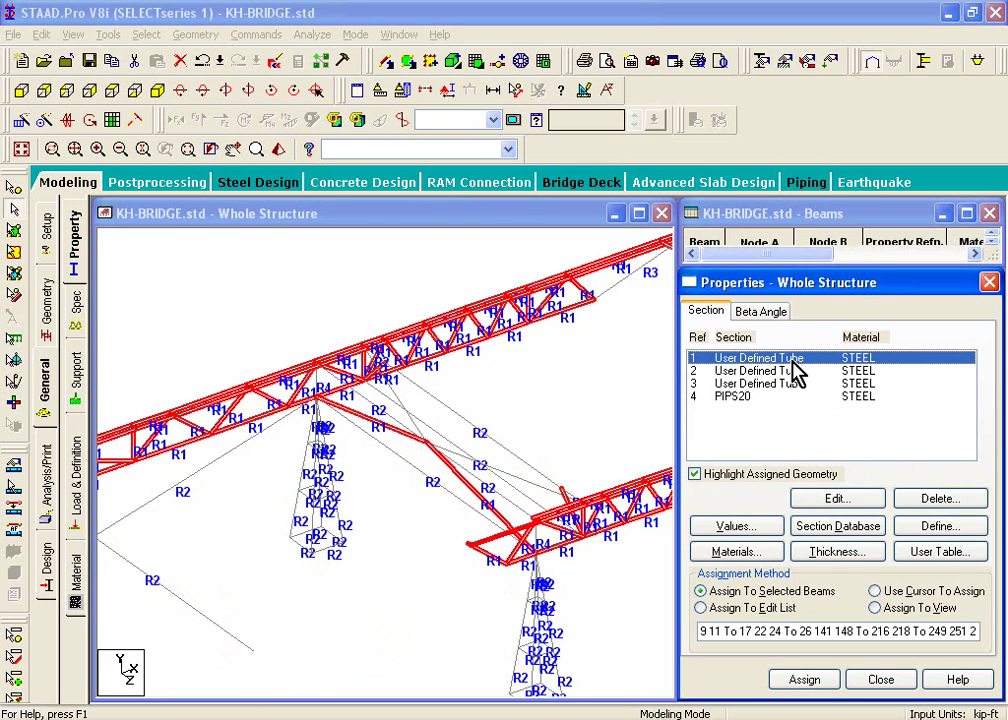
left_click(400, 403)
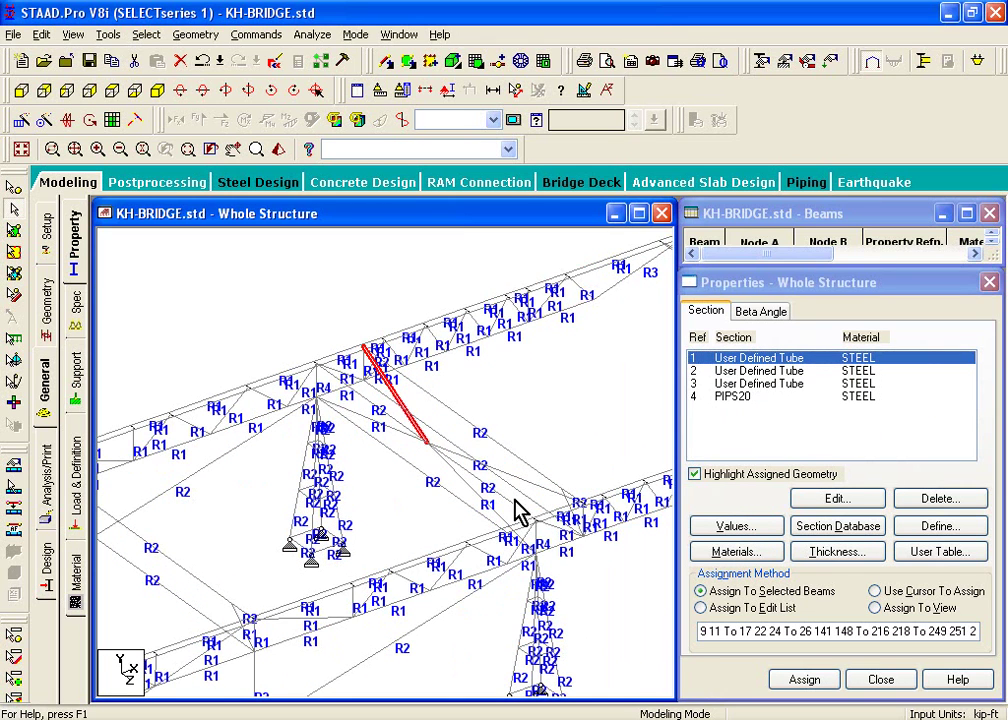
left_click(520, 478, "ctrl")
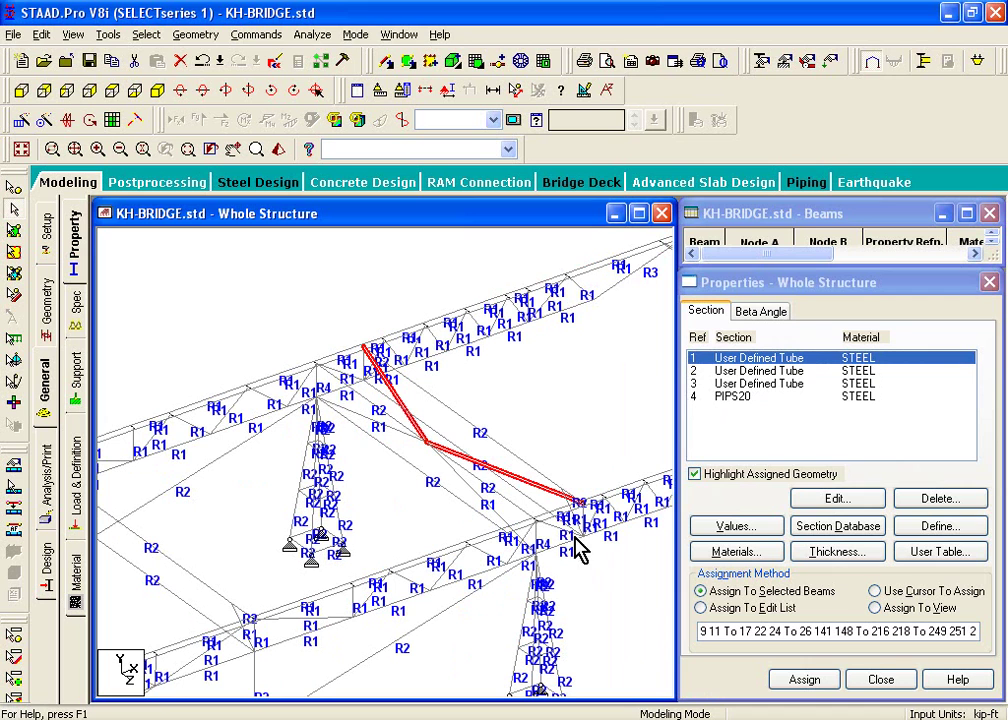
left_click(808, 680)
left_click(763, 521)
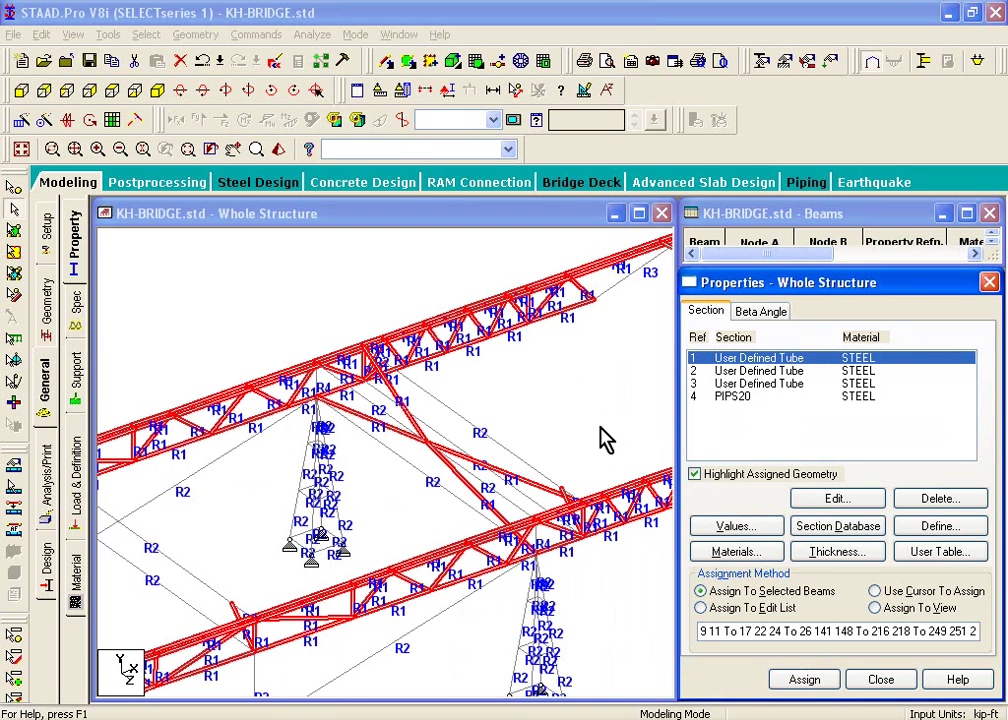
left_click(603, 440)
key("Down")
key("Down")
key("Down")
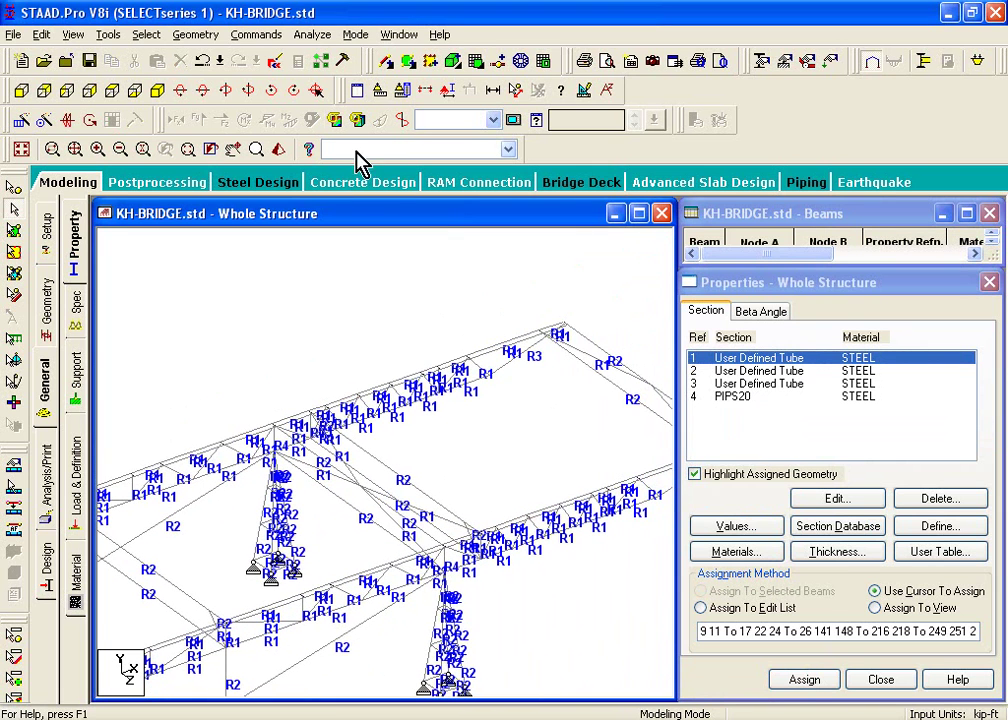
Step: Show the whole structure, render it in 3D, and maximize the Rendered View window
left_click(141, 84)
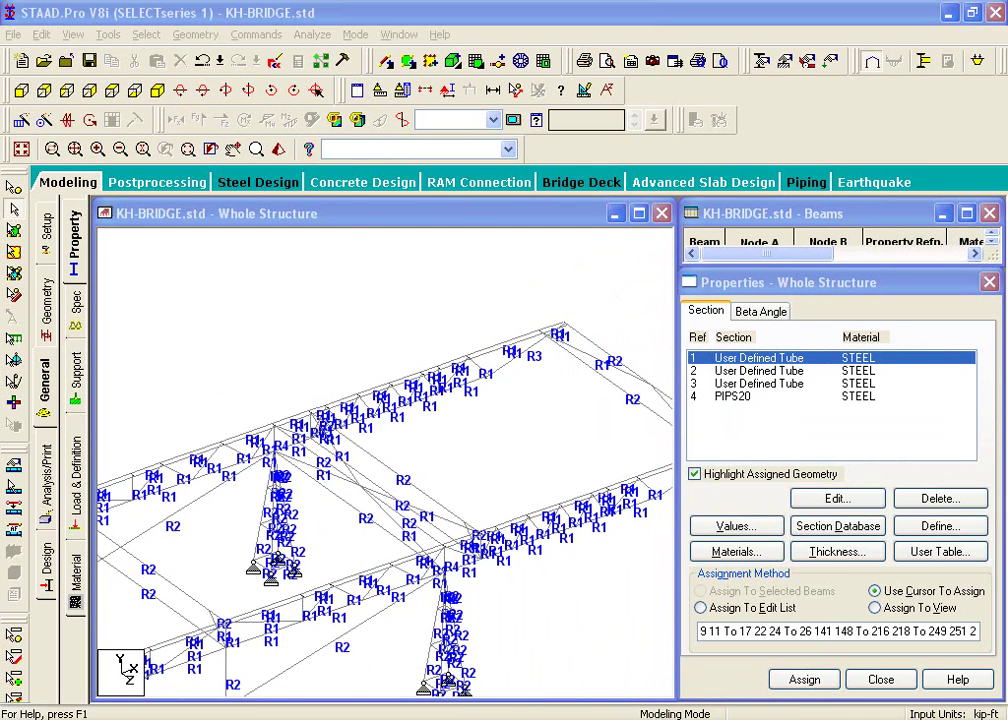
left_click(73, 34)
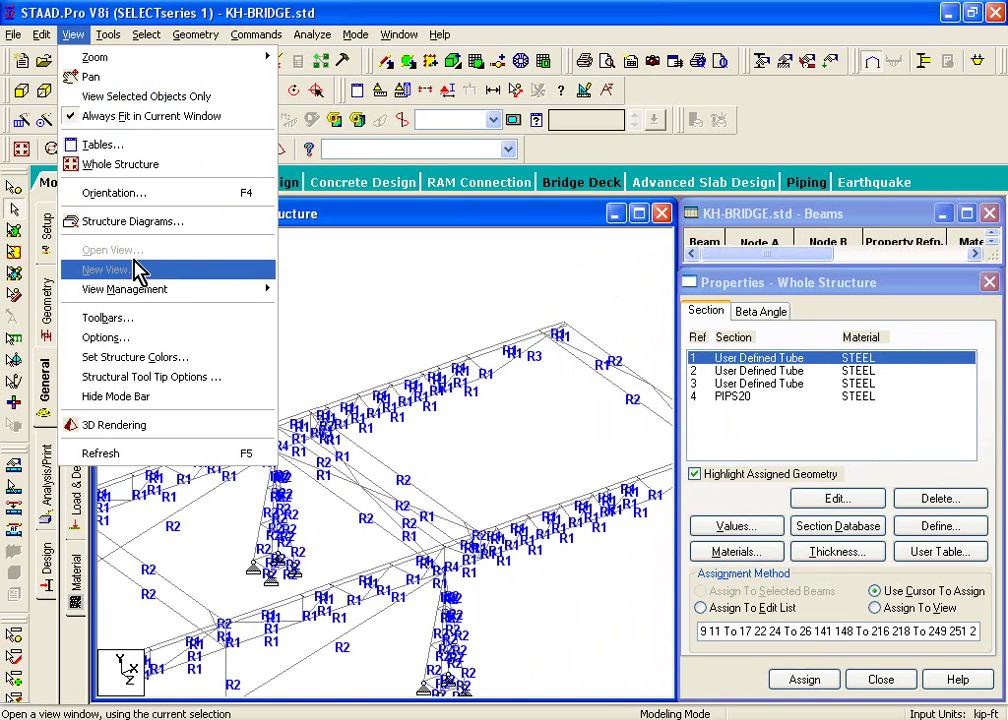
left_click(130, 163)
right_click(345, 380)
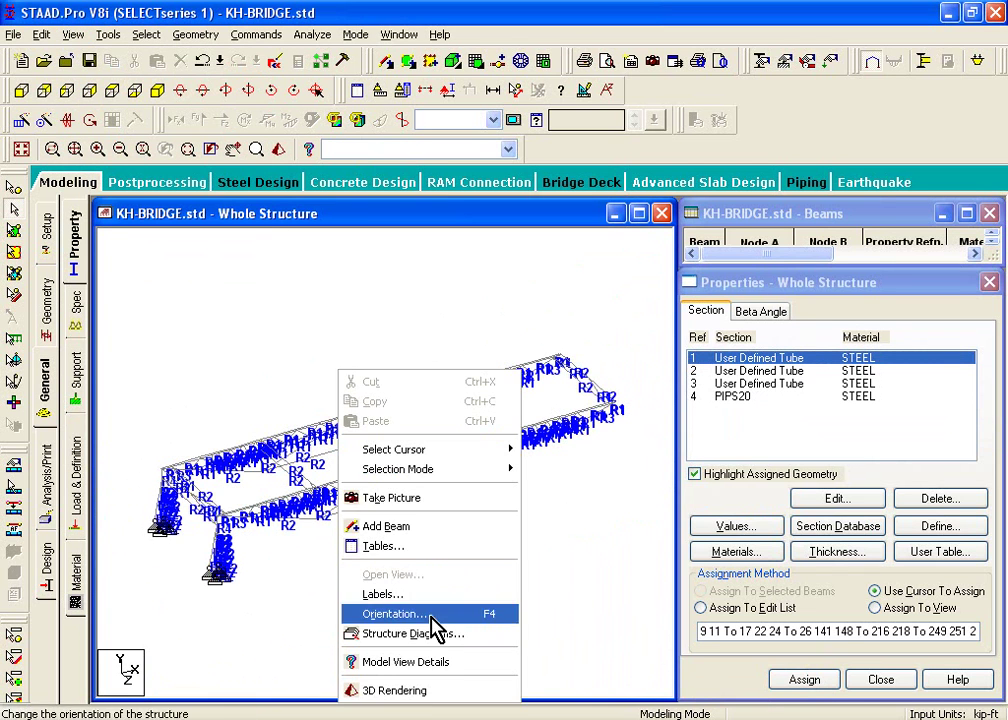
left_click(437, 691)
double_click(479, 242)
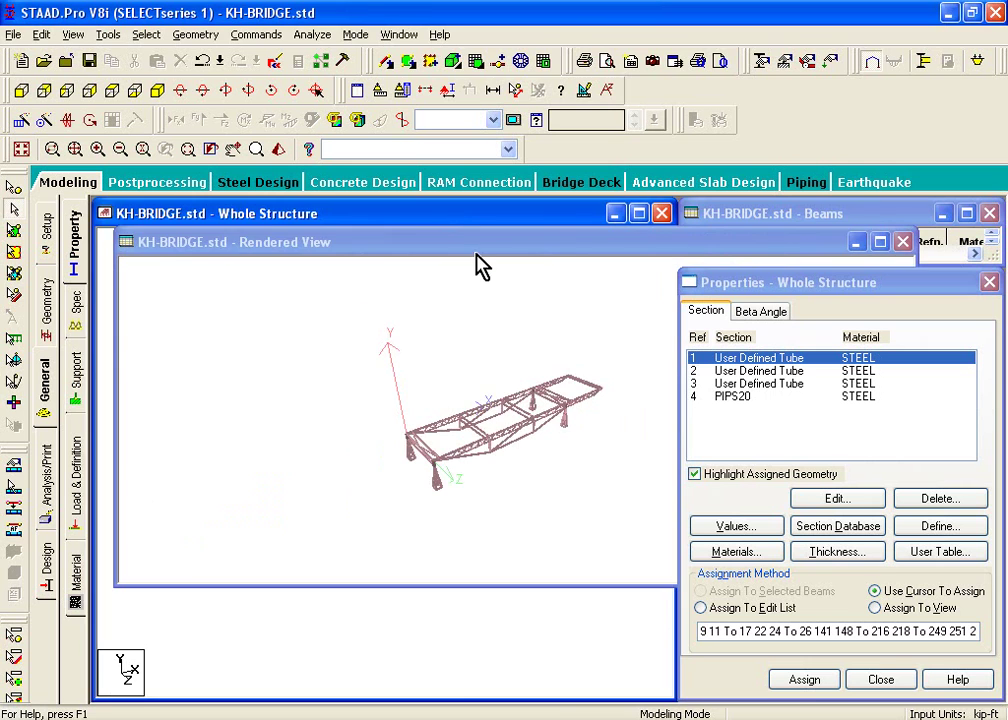
Step: Close the Properties – Whole Structure dialog
left_click(990, 283)
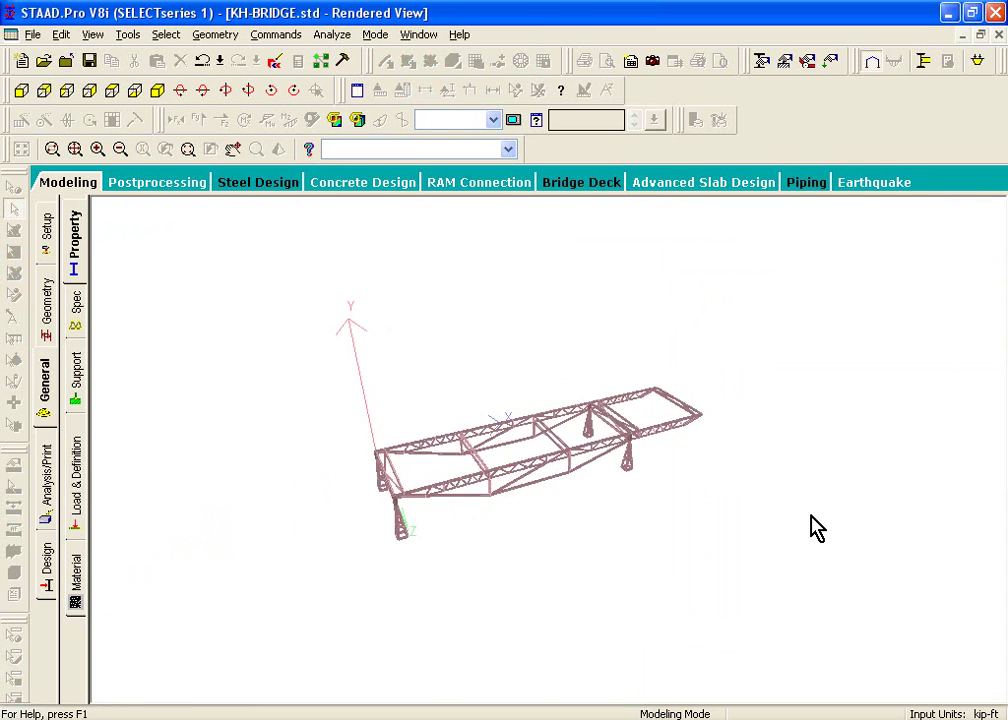